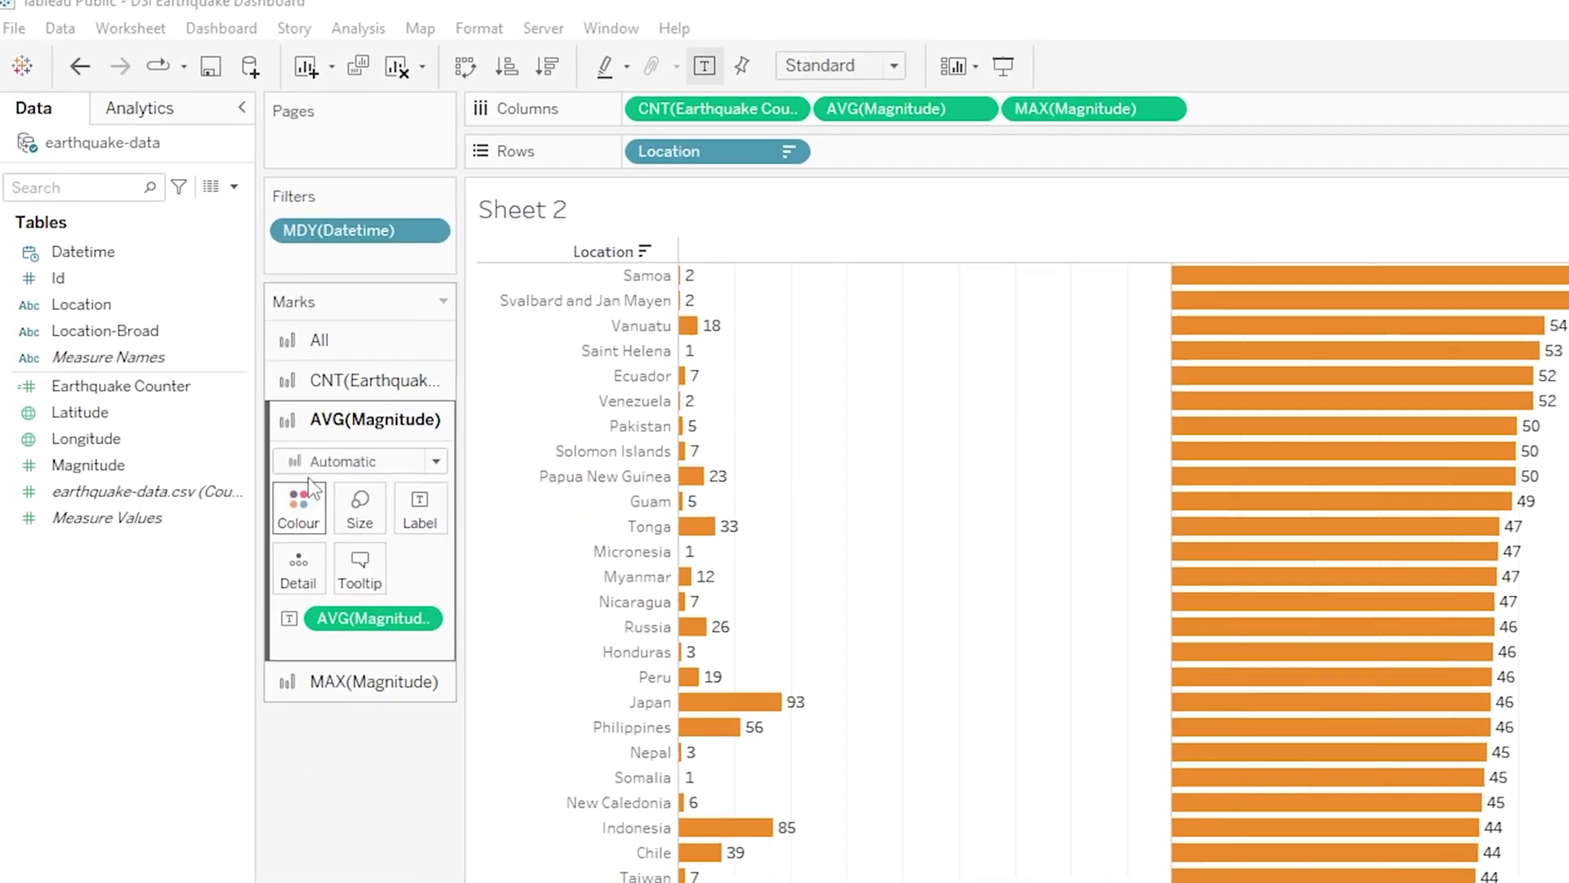
- Try the Analysis menu's calculated field and the Data pane options, then close them unused
{"action": "left_click", "coordinate": [389, 30]}
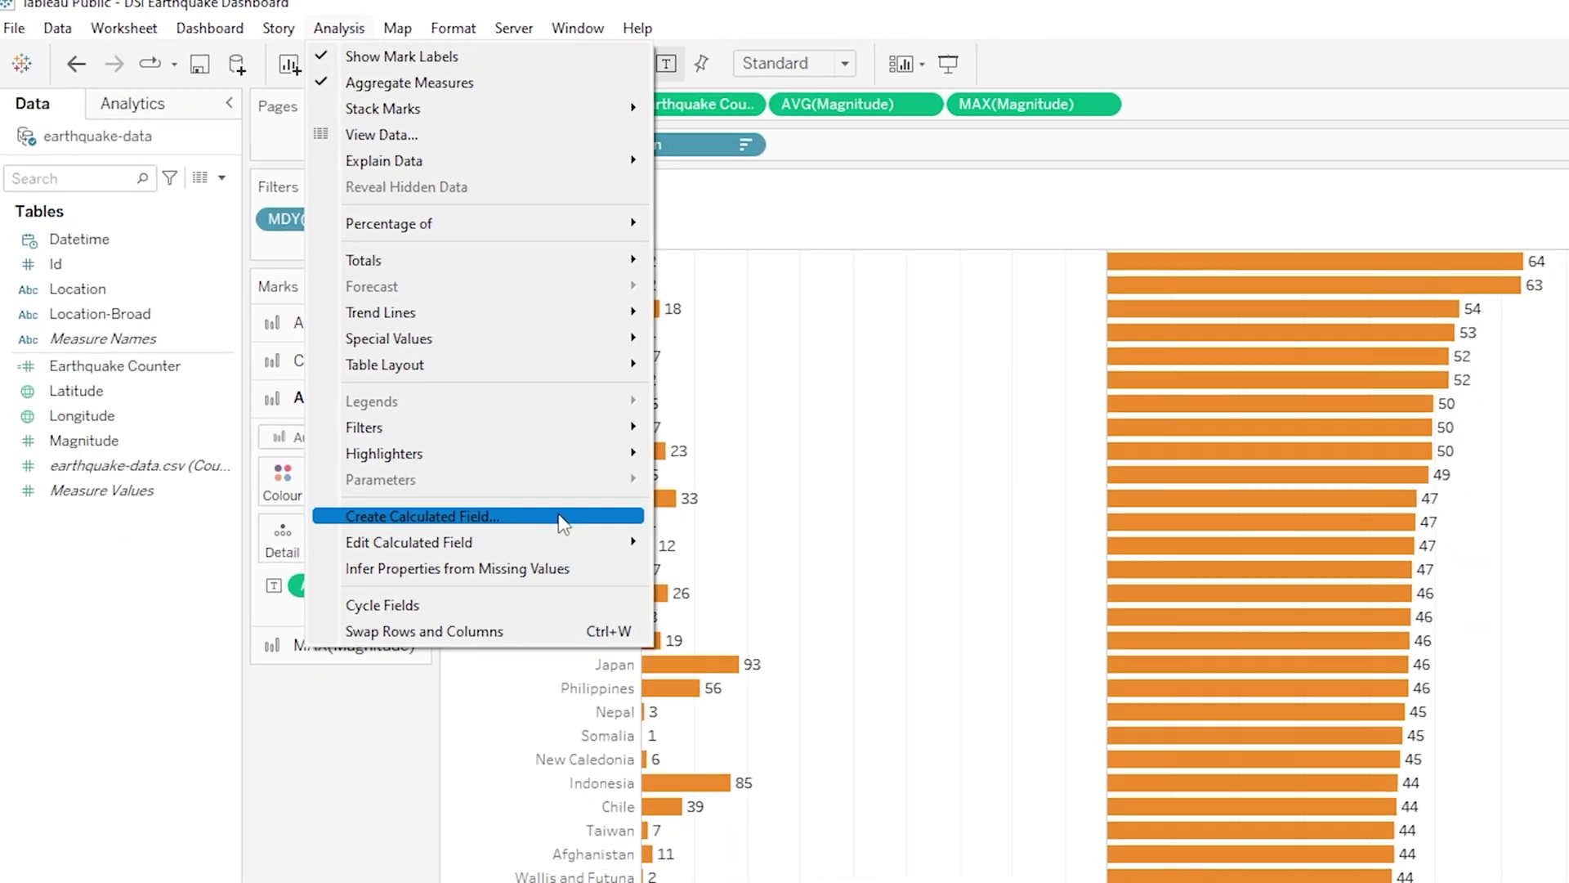
{"action": "left_click", "coordinate": [563, 523]}
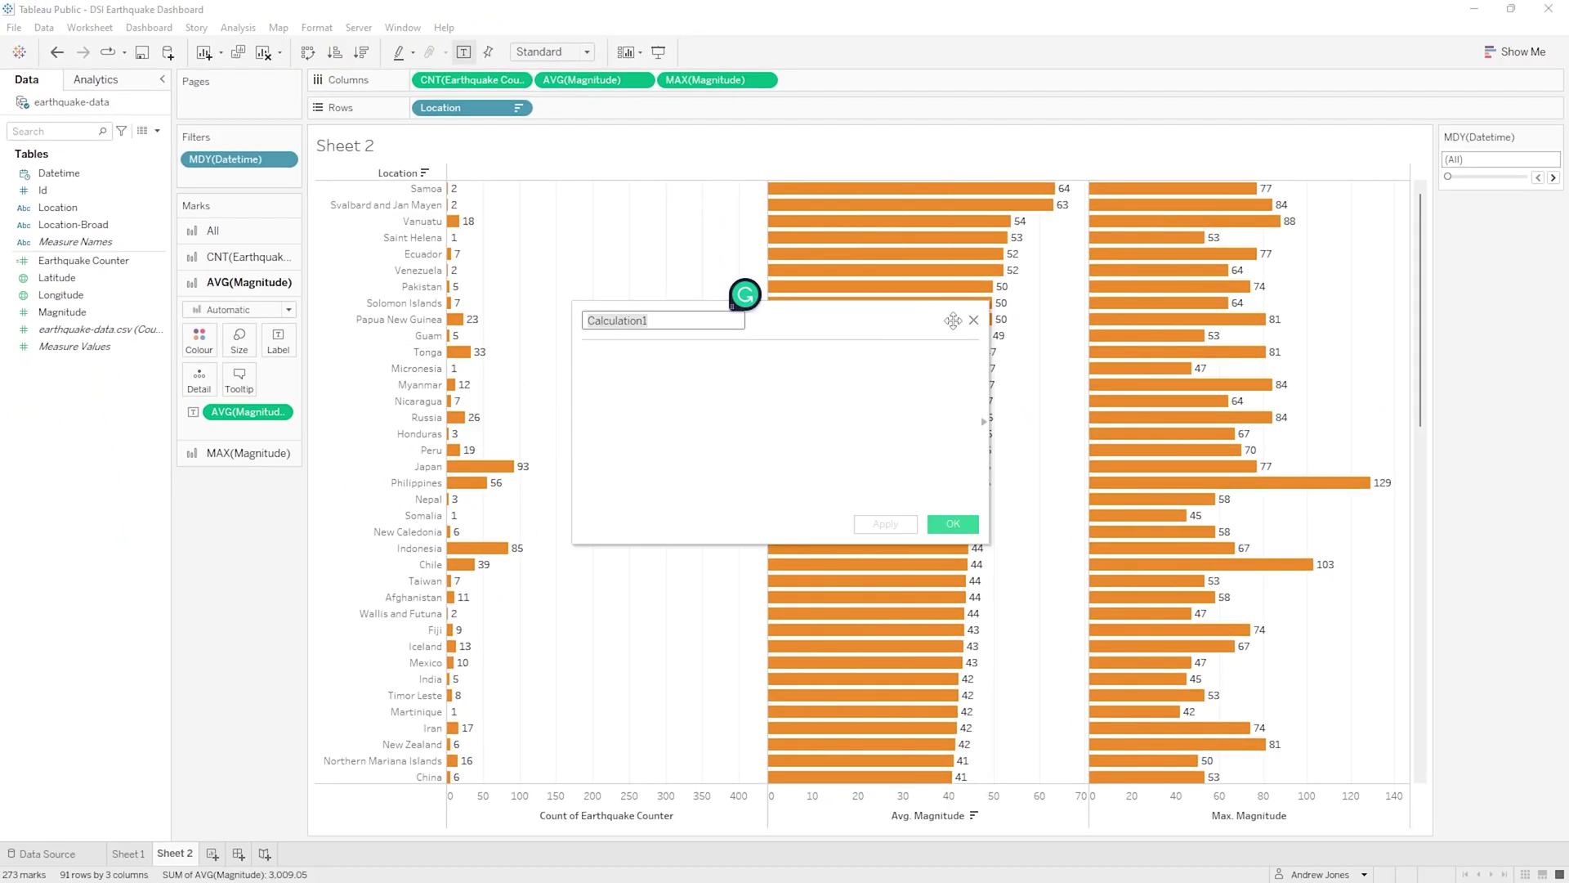
{"action": "left_click", "coordinate": [973, 320]}
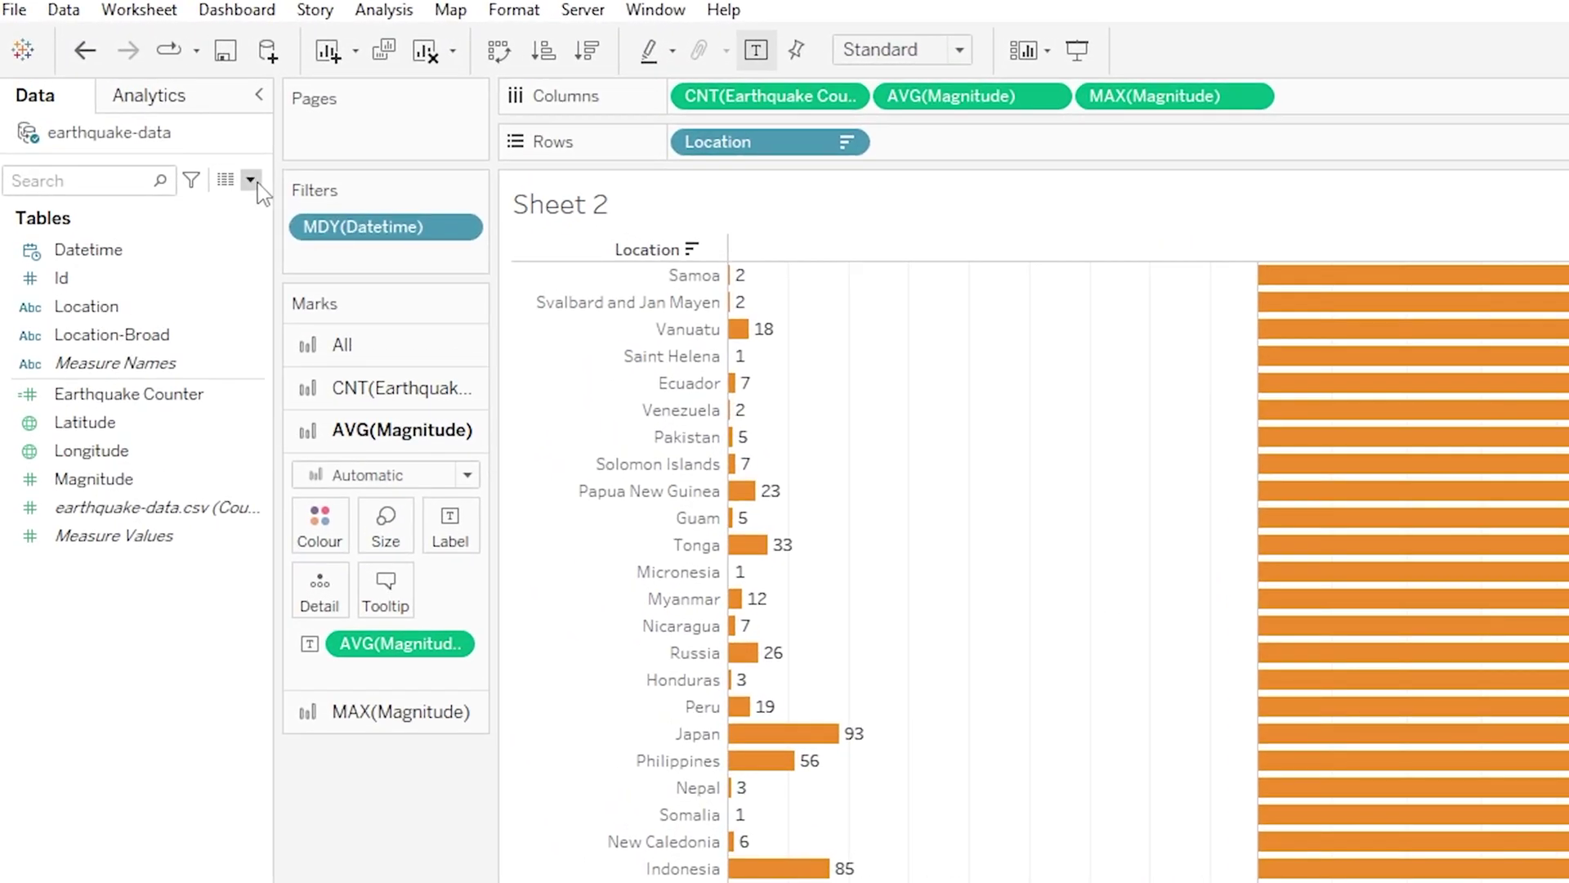
{"action": "left_click", "coordinate": [226, 167]}
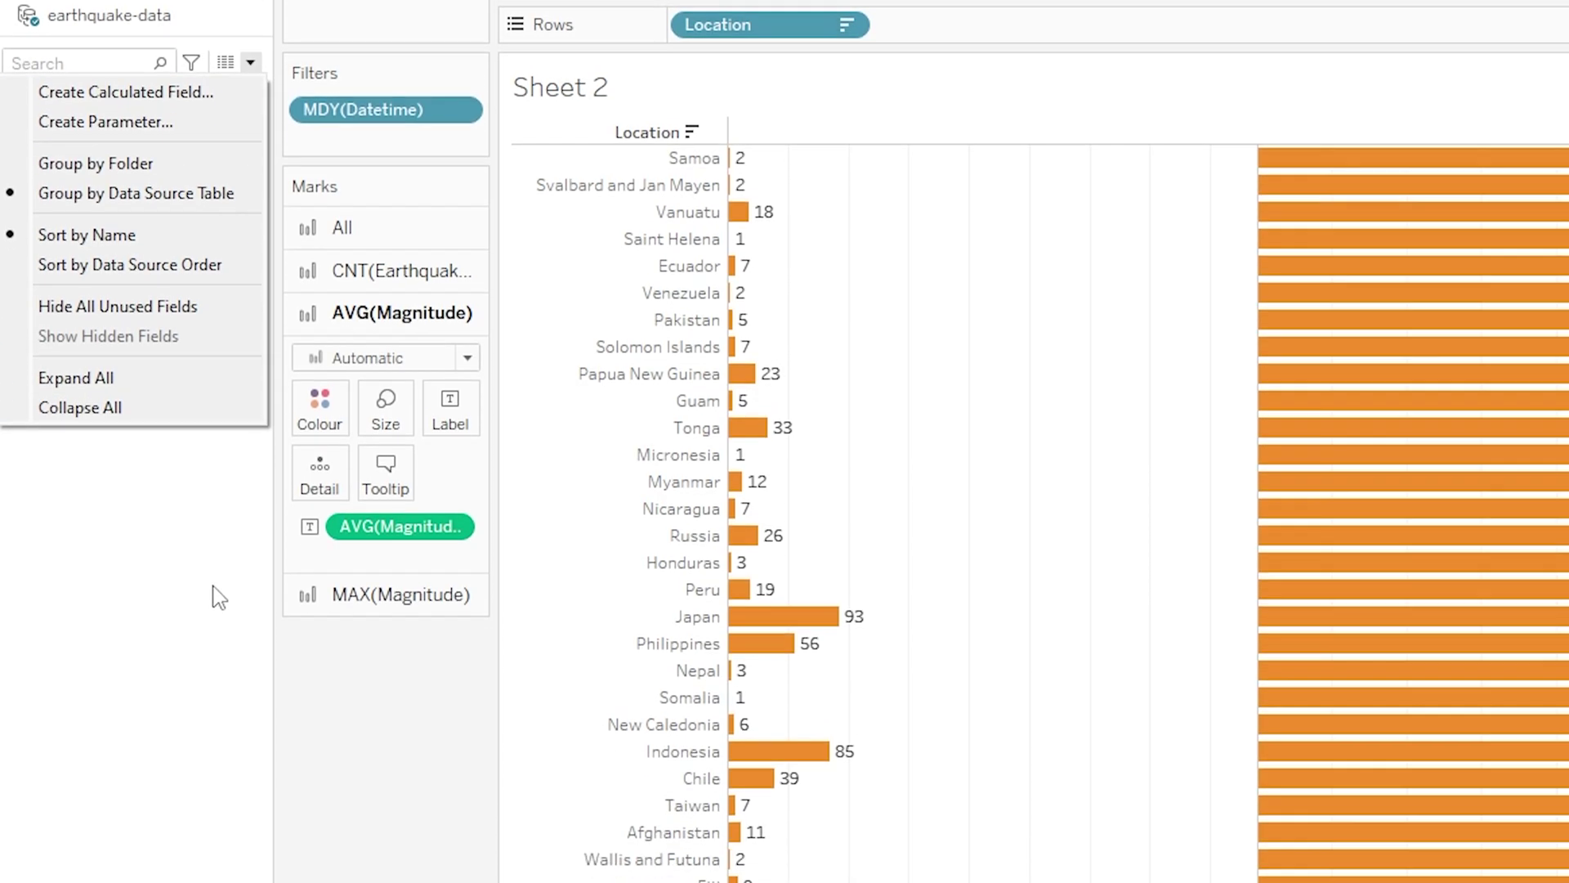
{"action": "left_click", "coordinate": [219, 593]}
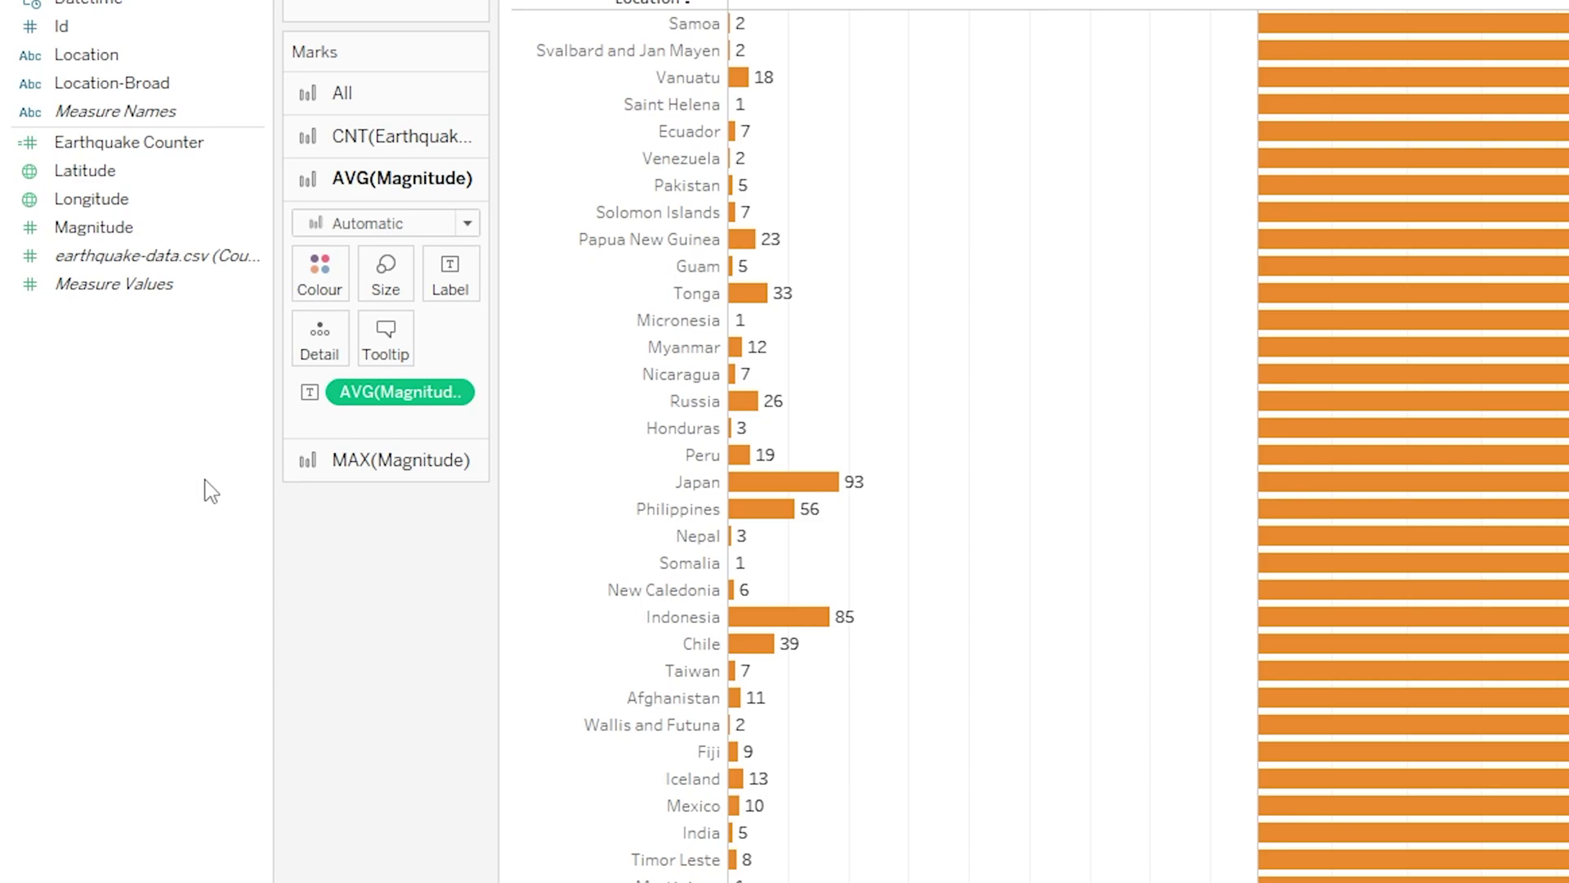
{"action": "right_click", "coordinate": [206, 490]}
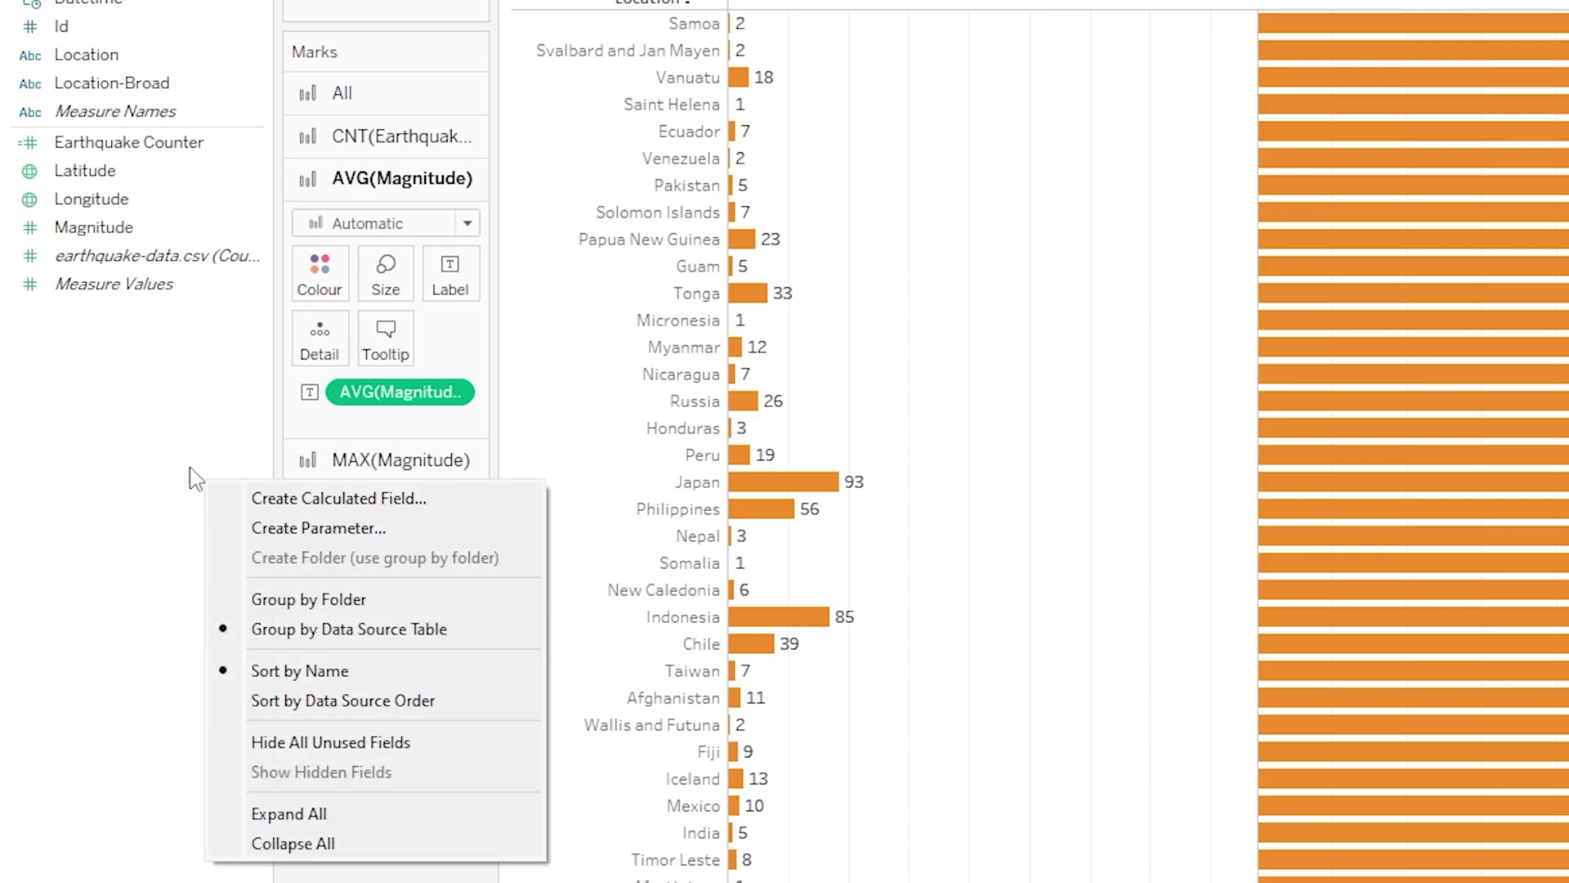
{"action": "left_click", "coordinate": [137, 438]}
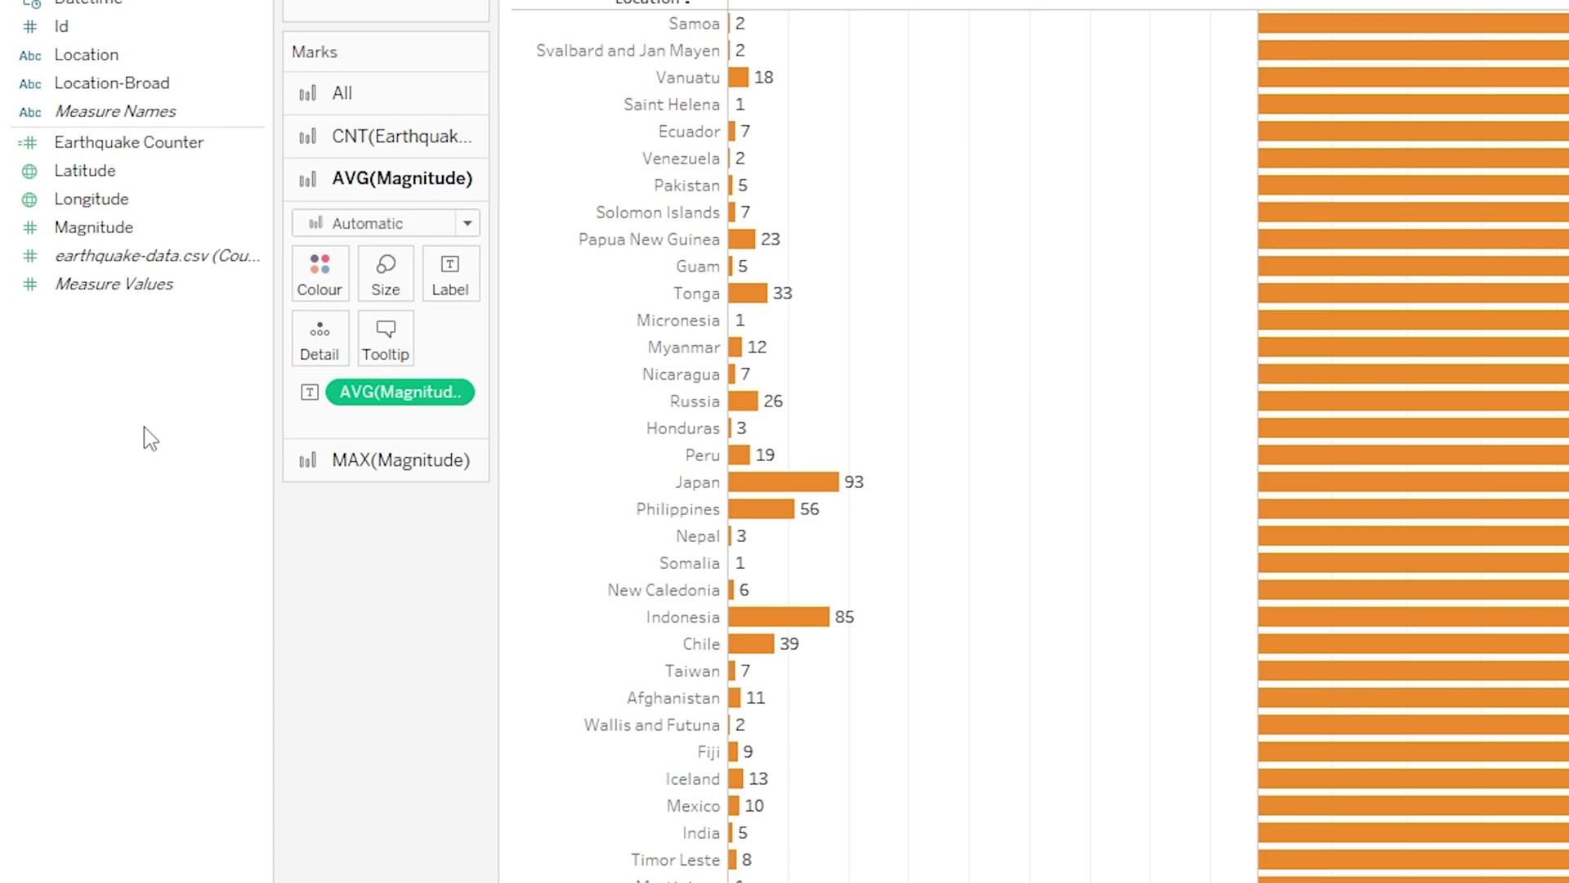
- Create a calculated field from the Magnitude field, reading [Magnitude]
{"action": "left_click", "coordinate": [195, 231]}
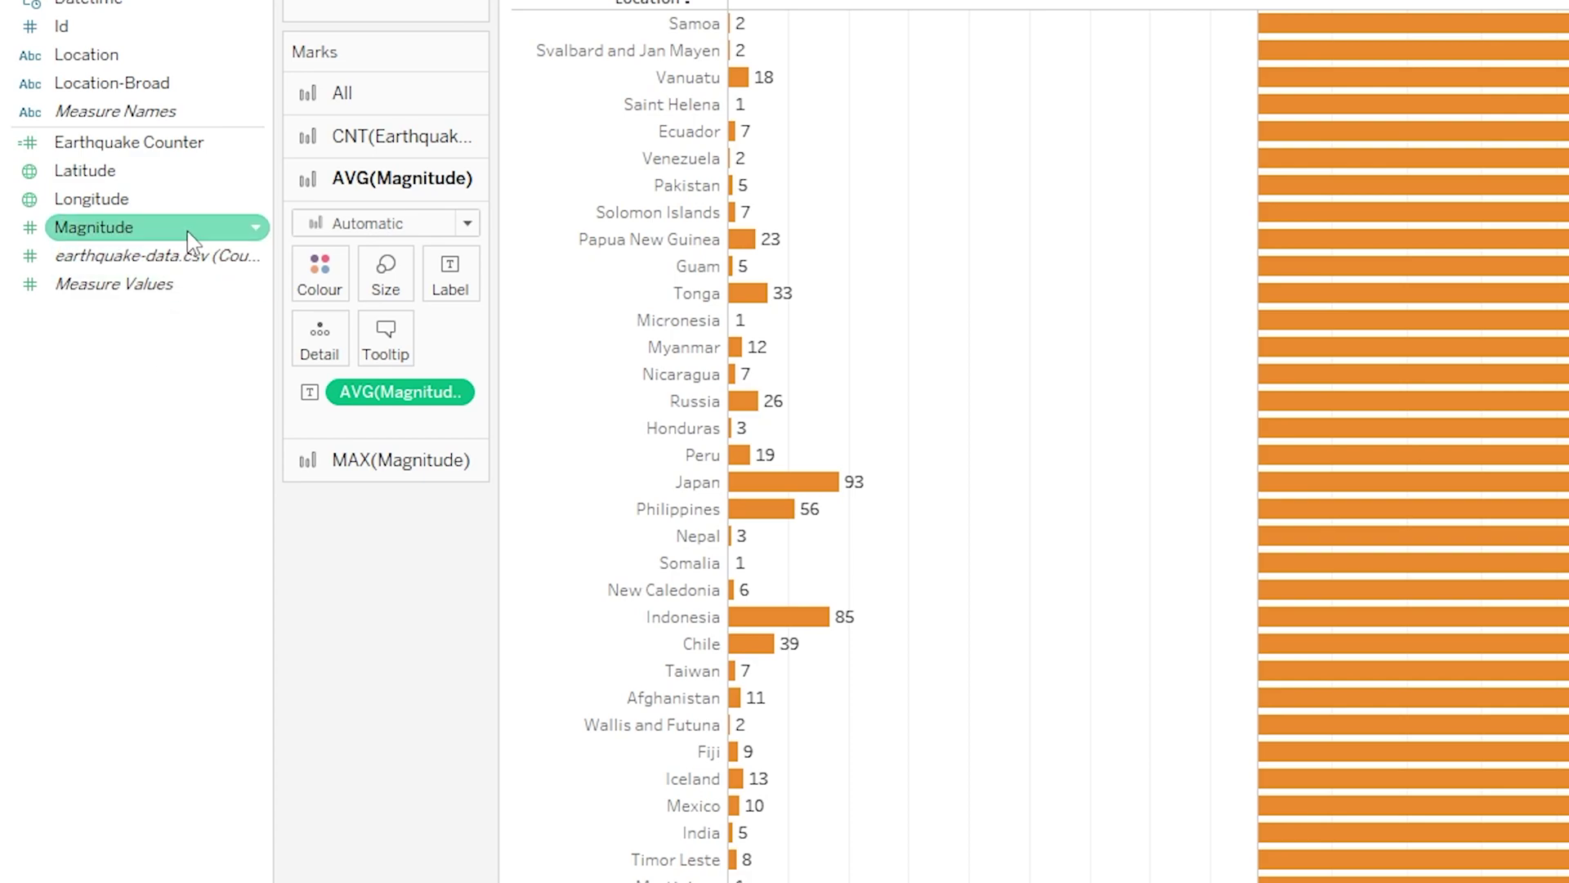
{"action": "left_click", "coordinate": [262, 235]}
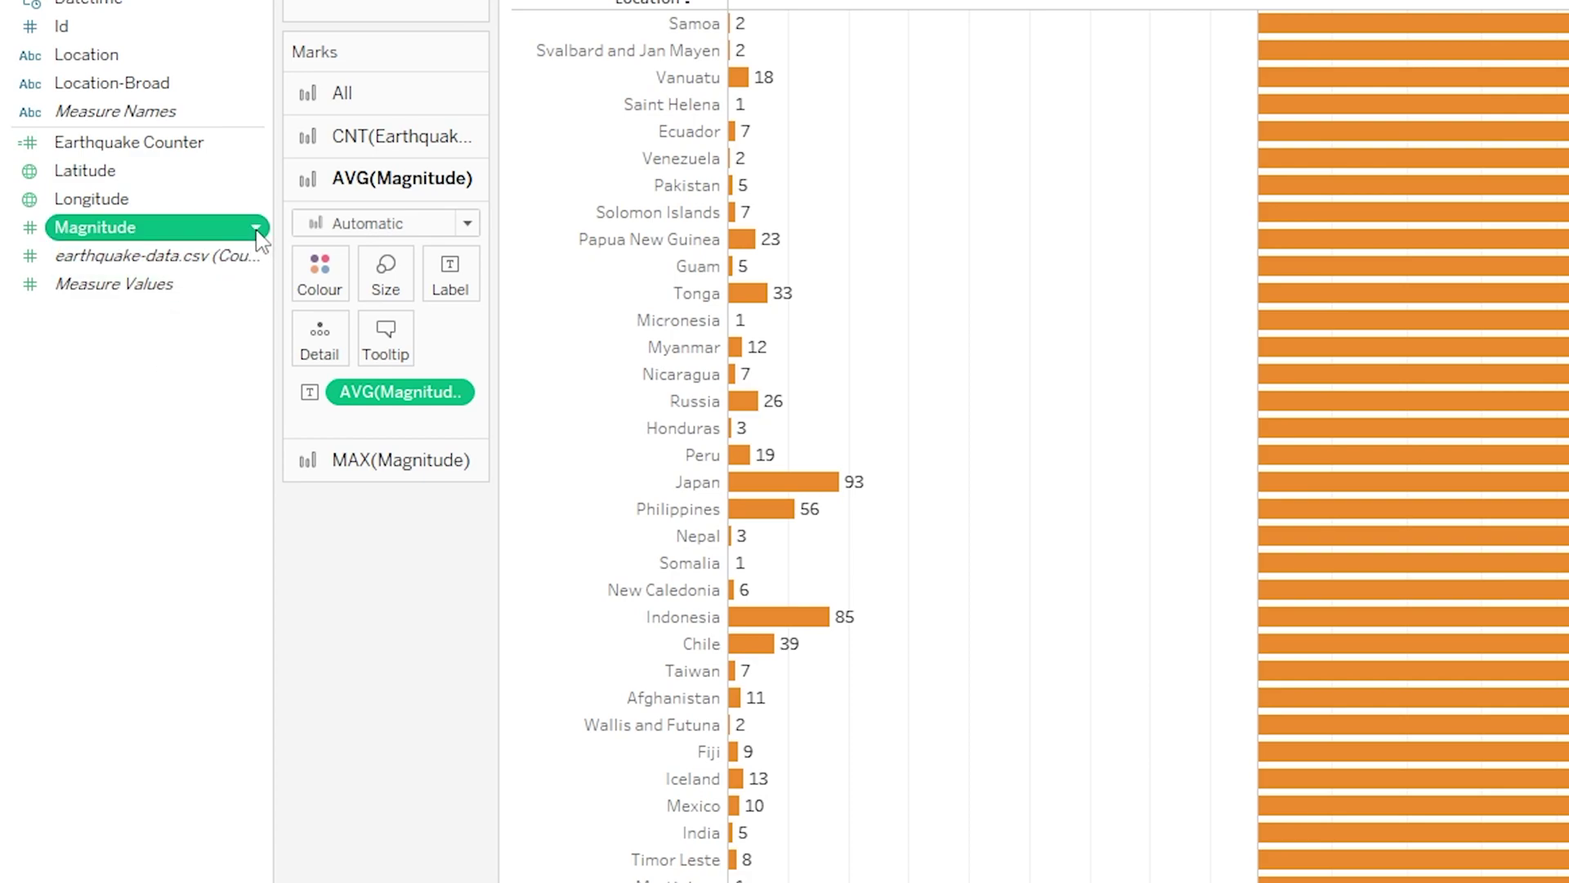
{"action": "mouse_move", "coordinate": [427, 437]}
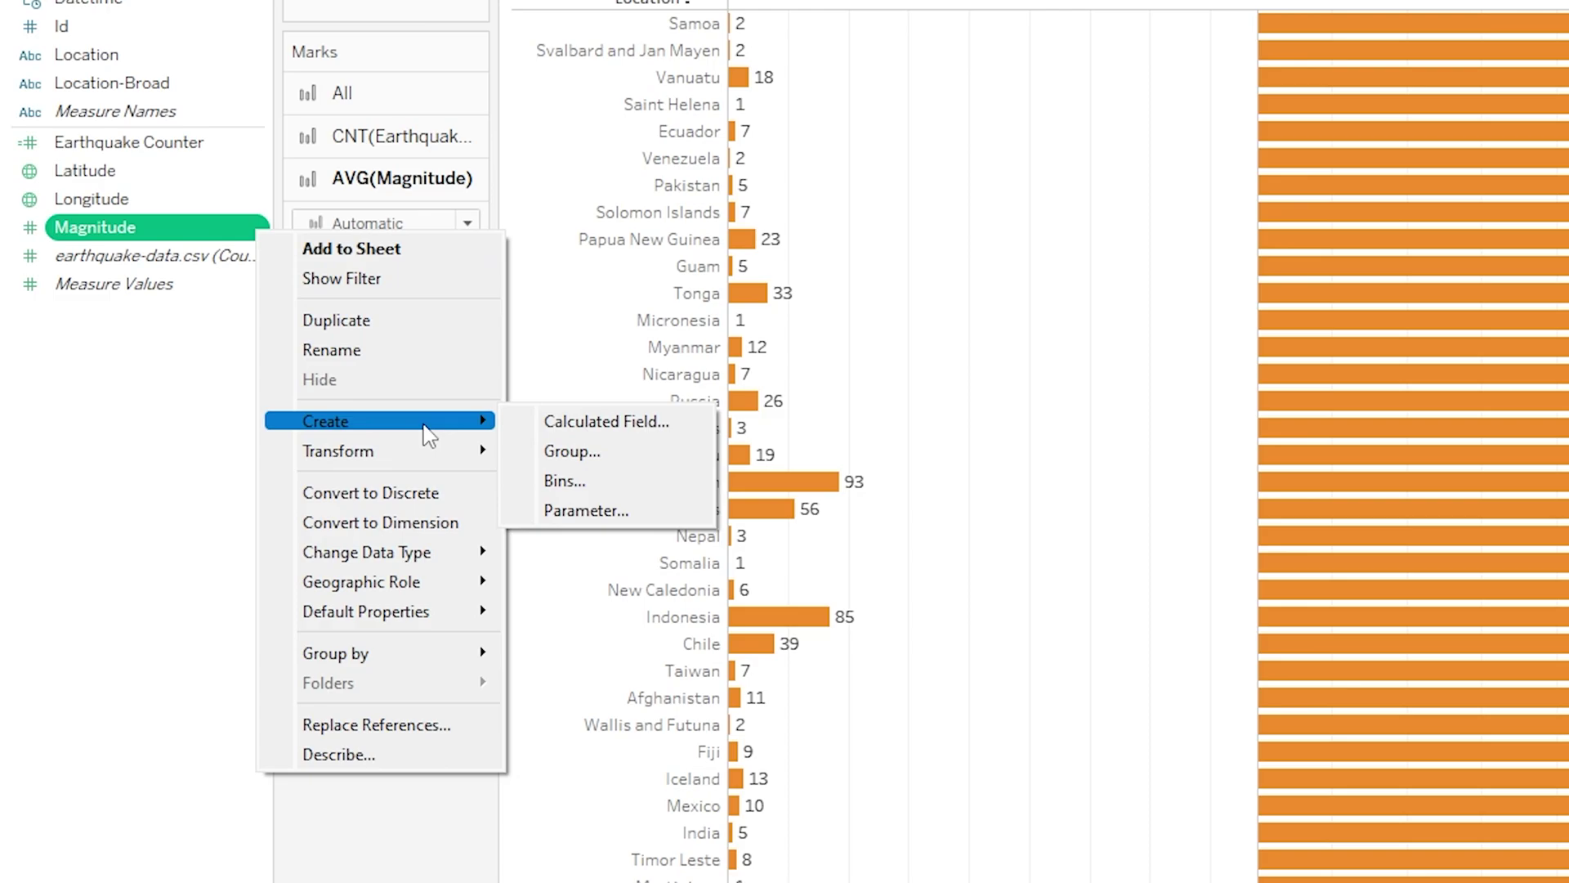
{"action": "left_click", "coordinate": [544, 421]}
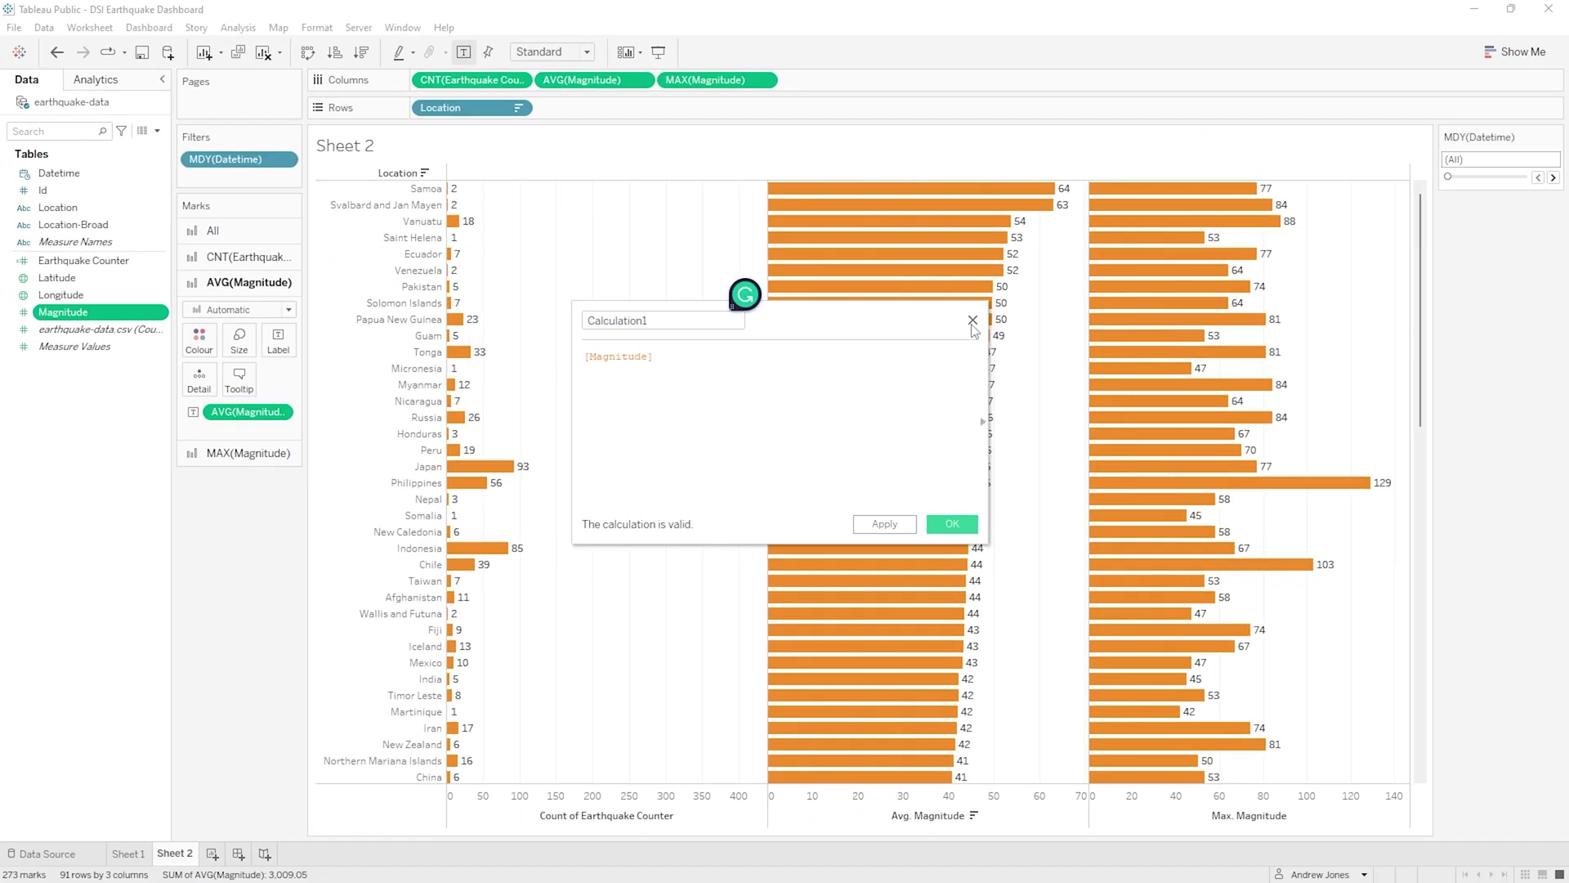
- Discard the draft Calculation1 and add a blank Sheet 3 worksheet
{"action": "left_click", "coordinate": [972, 321]}
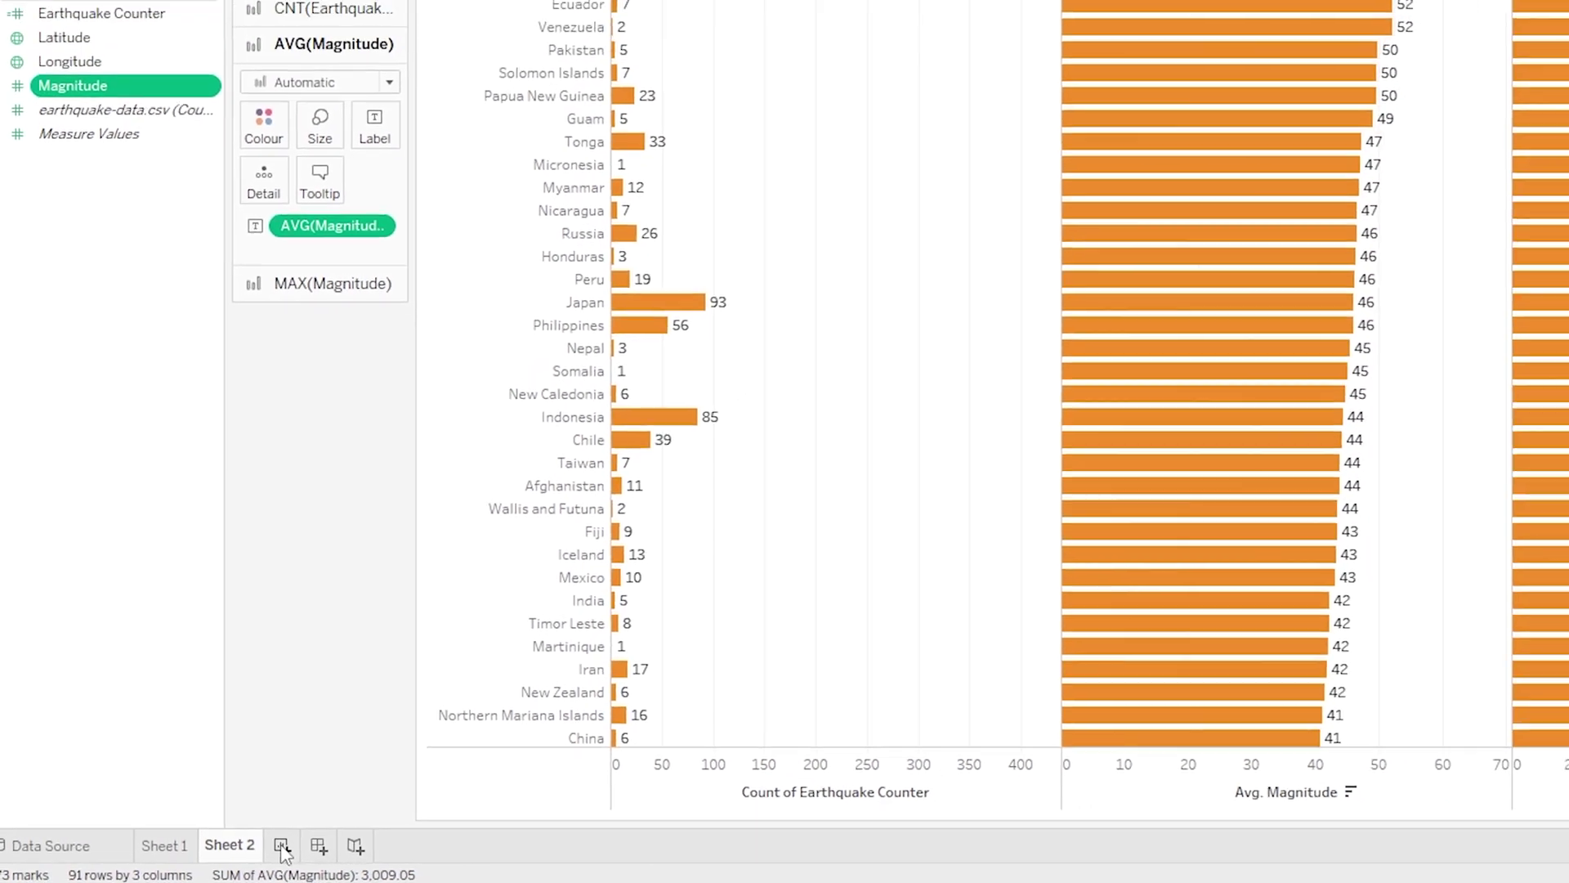
{"action": "left_click", "coordinate": [324, 840]}
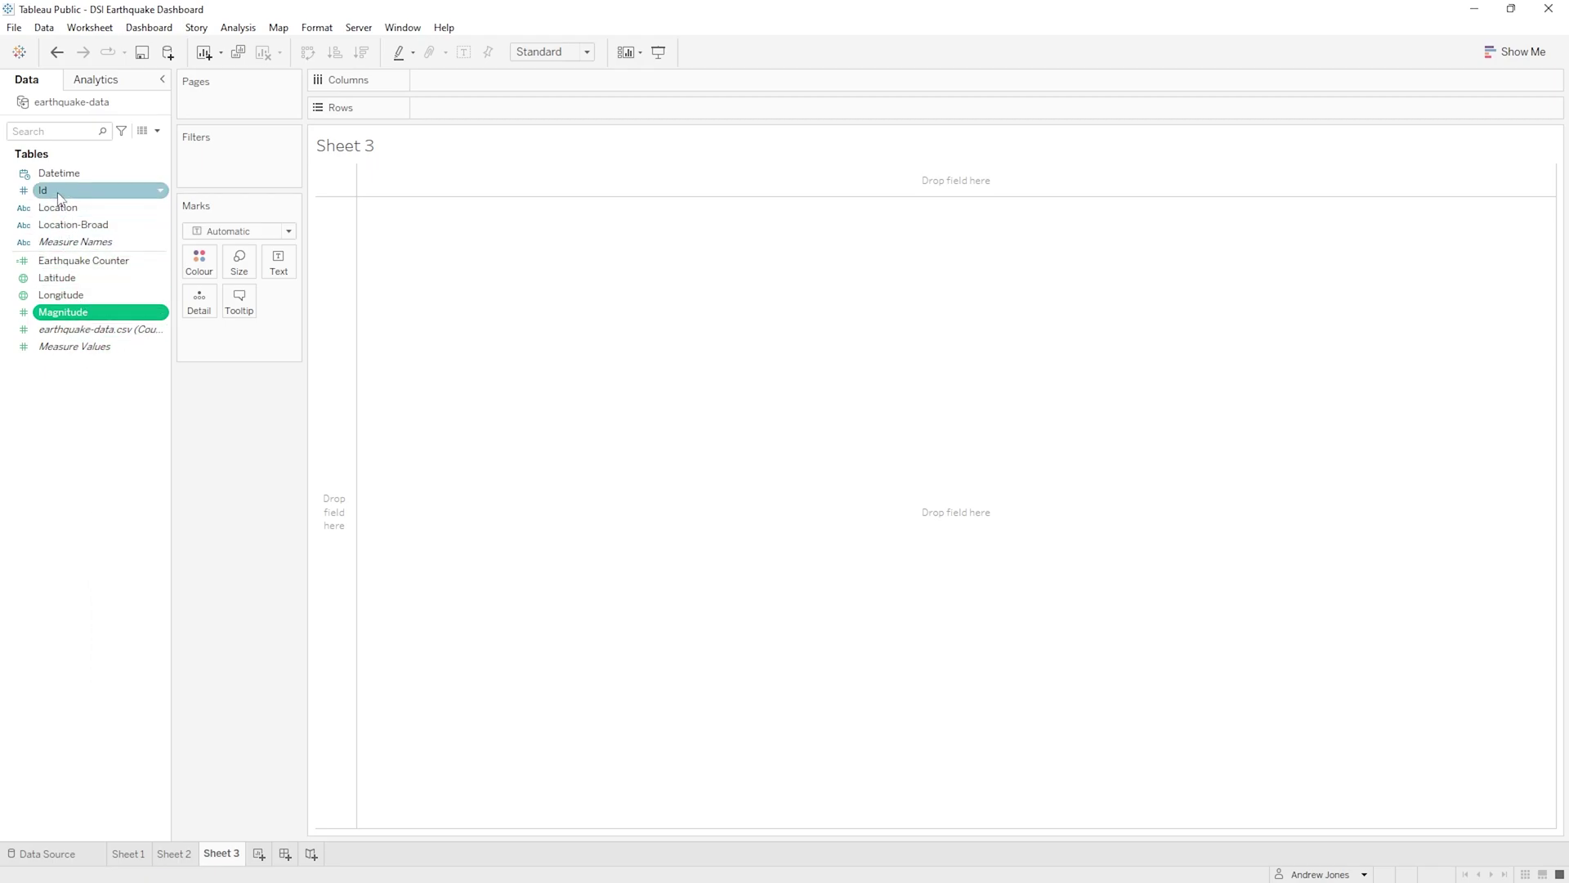
- Put Id on Rows and SUM(Magnitude) as text, listing 2228 earthquakes
{"action": "left_click_drag", "start_coordinate": [57, 193], "coordinate": [328, 440]}
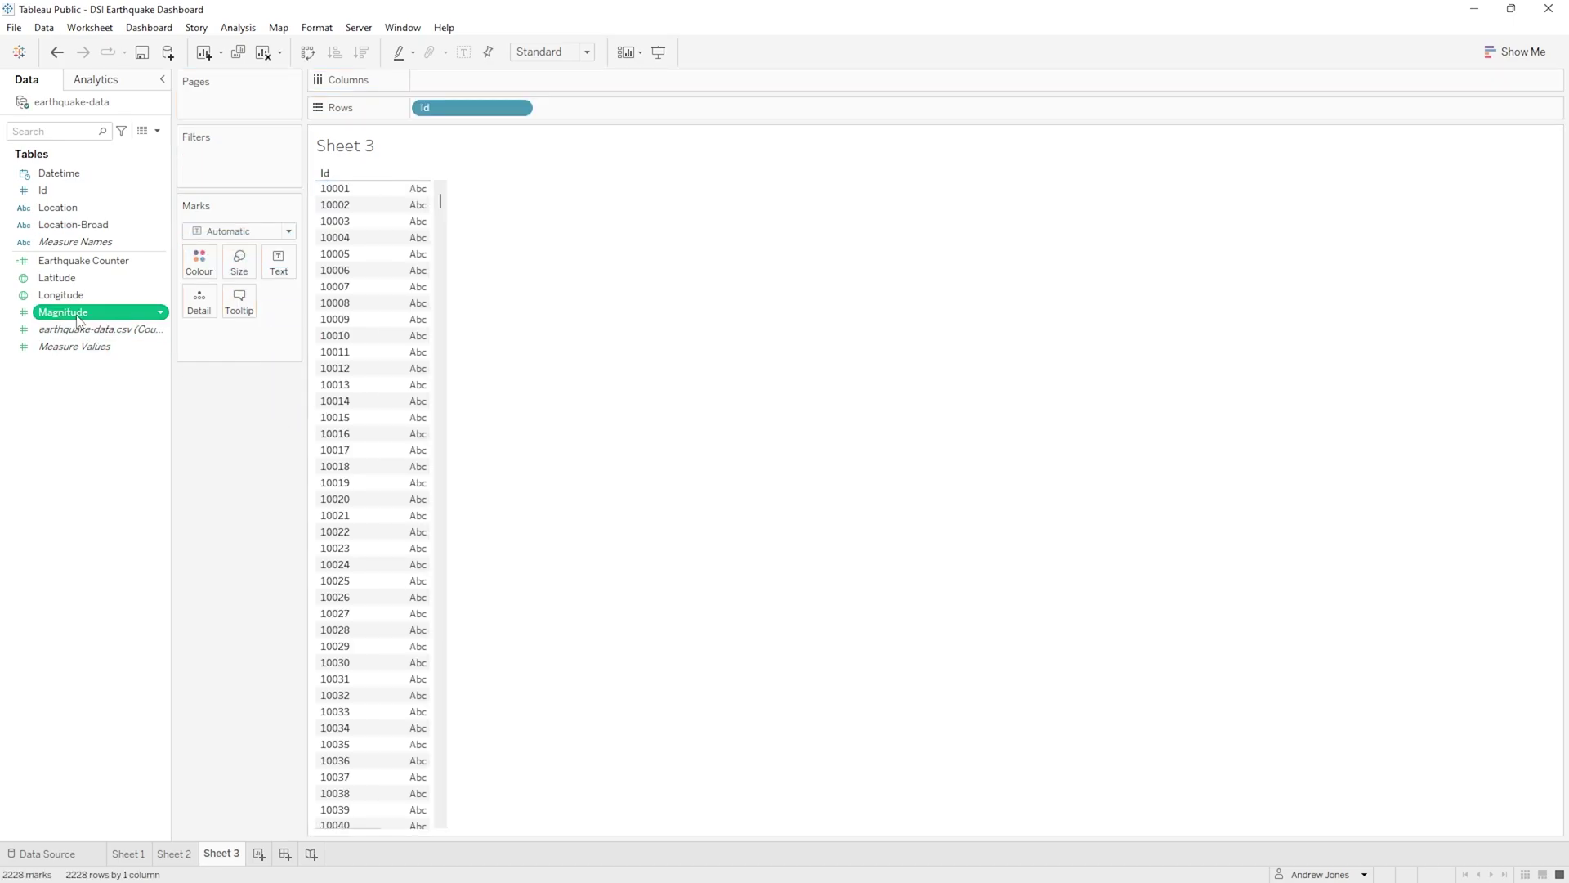
{"action": "left_click_drag", "start_coordinate": [78, 319], "coordinate": [424, 327]}
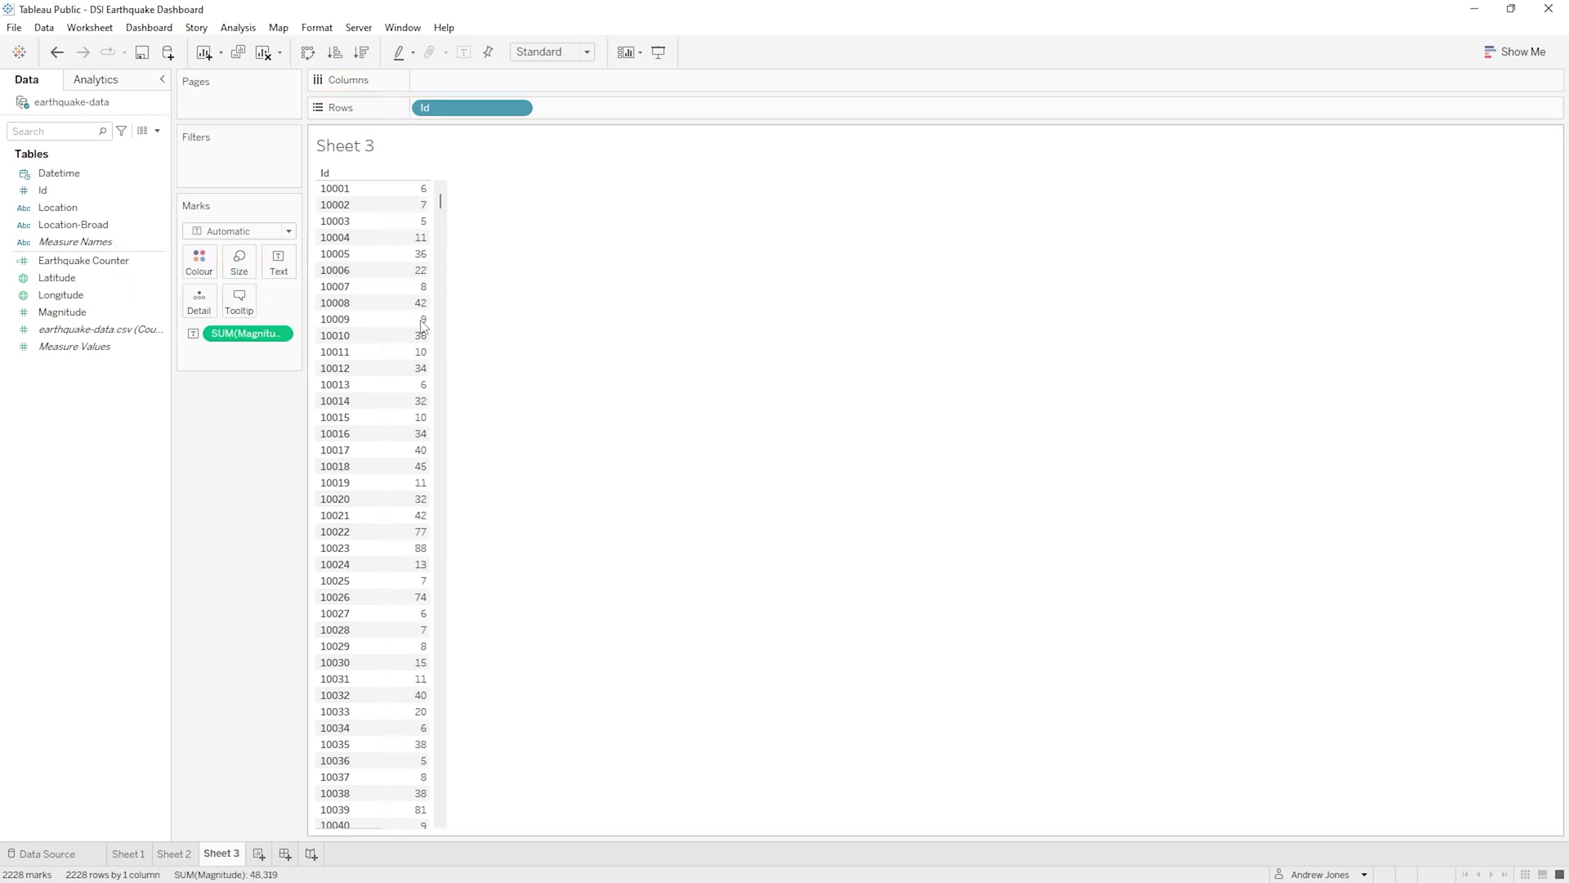
- Create a new calculated field named CF_MAGNITUDE
{"action": "right_click", "coordinate": [90, 460]}
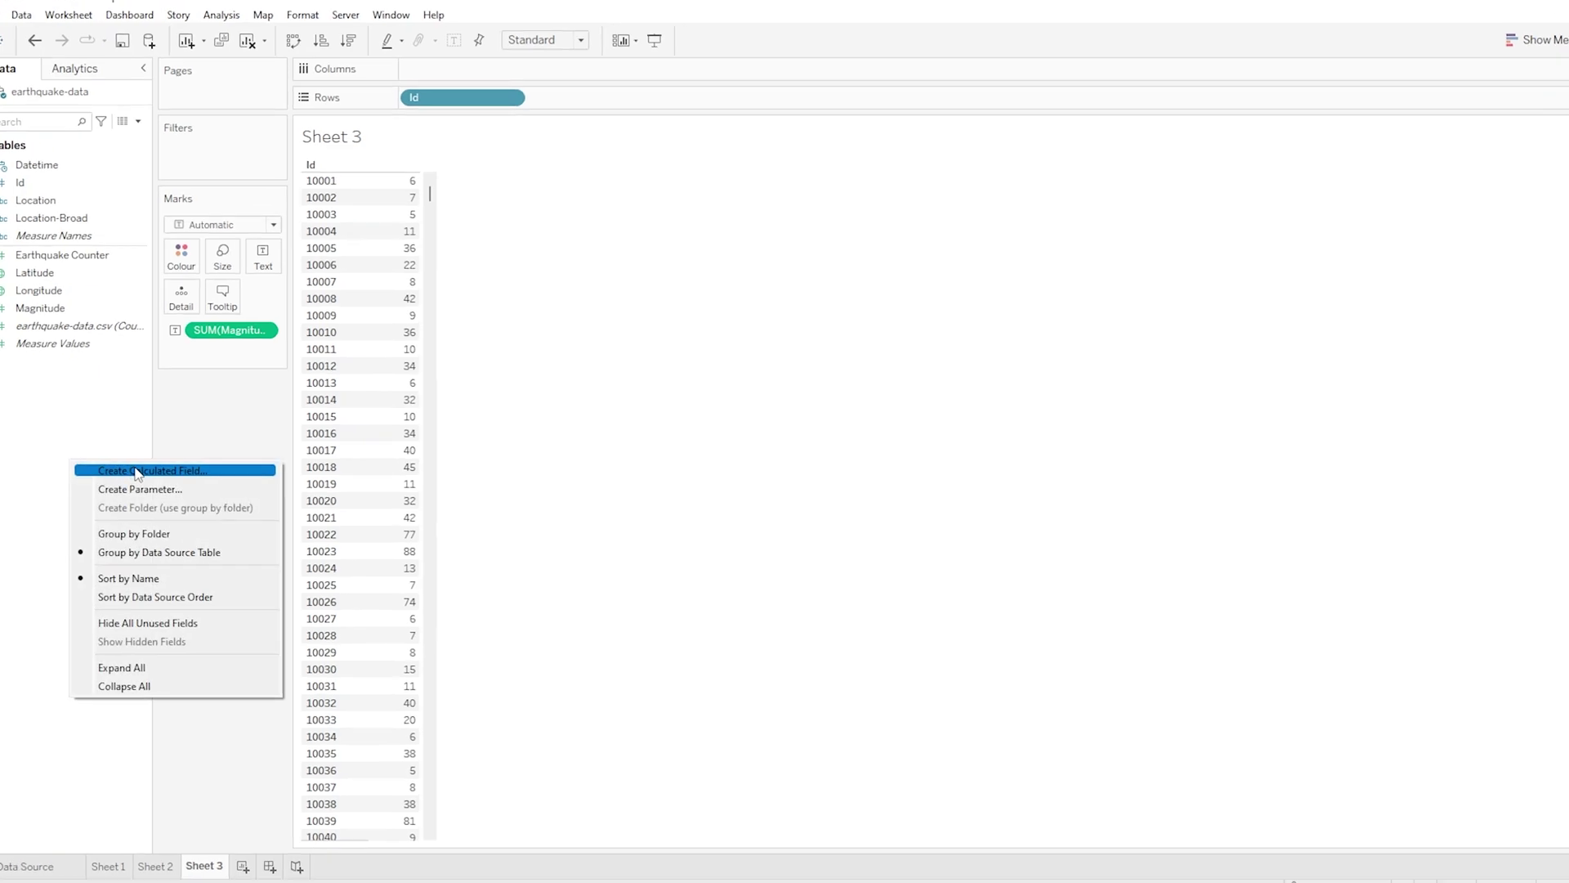
{"action": "left_click", "coordinate": [137, 471]}
{"action": "left_click", "coordinate": [543, 244]}
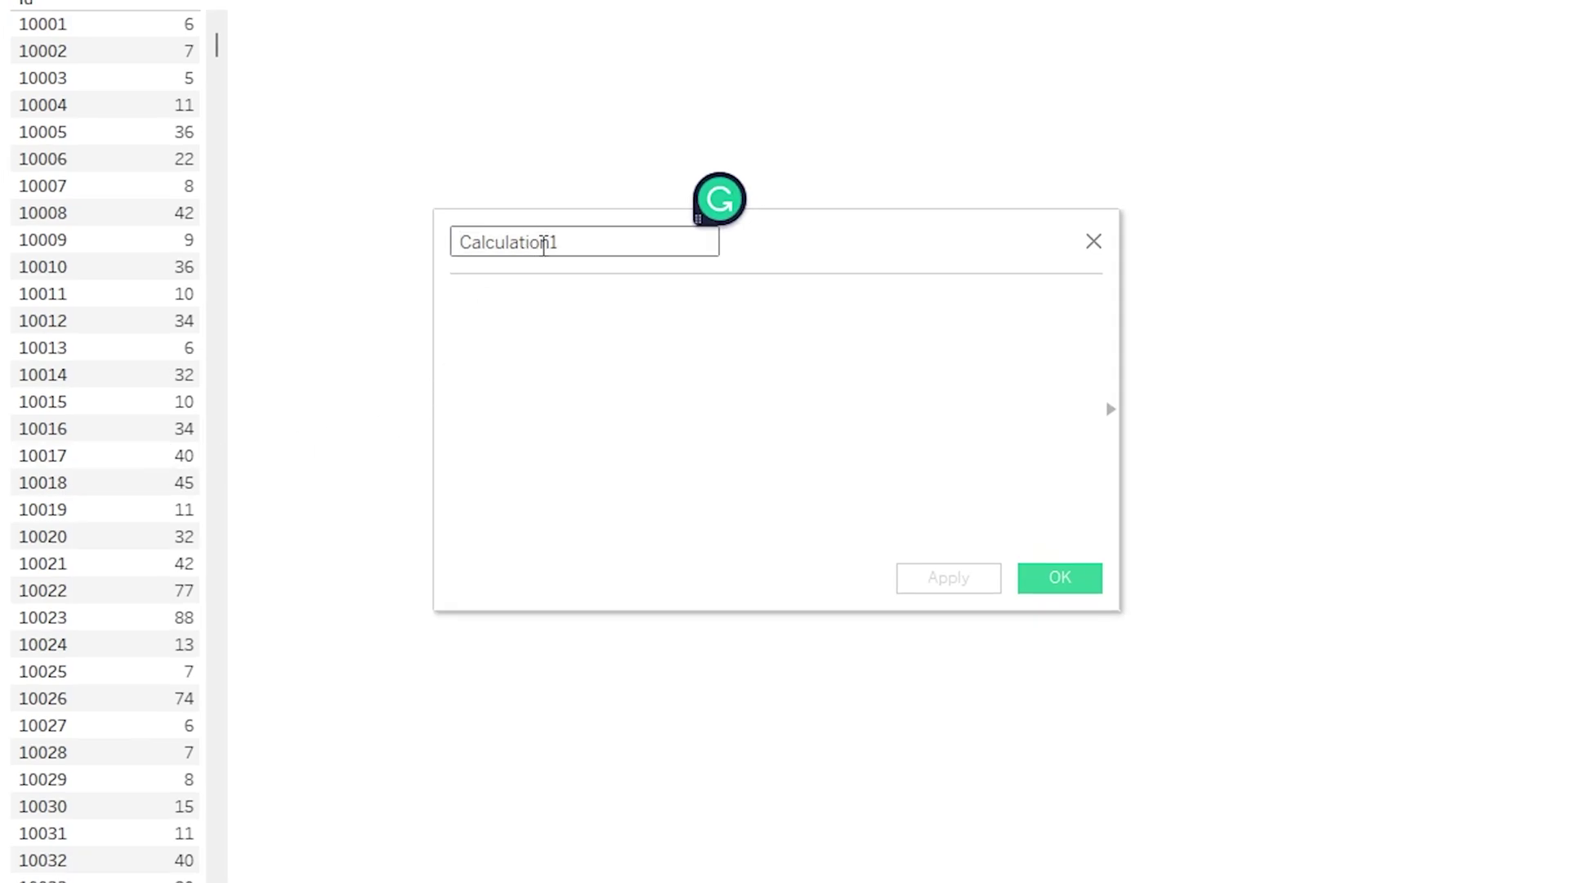
{"action": "double_click", "coordinate": [544, 244]}
{"action": "type", "text": "CF"}
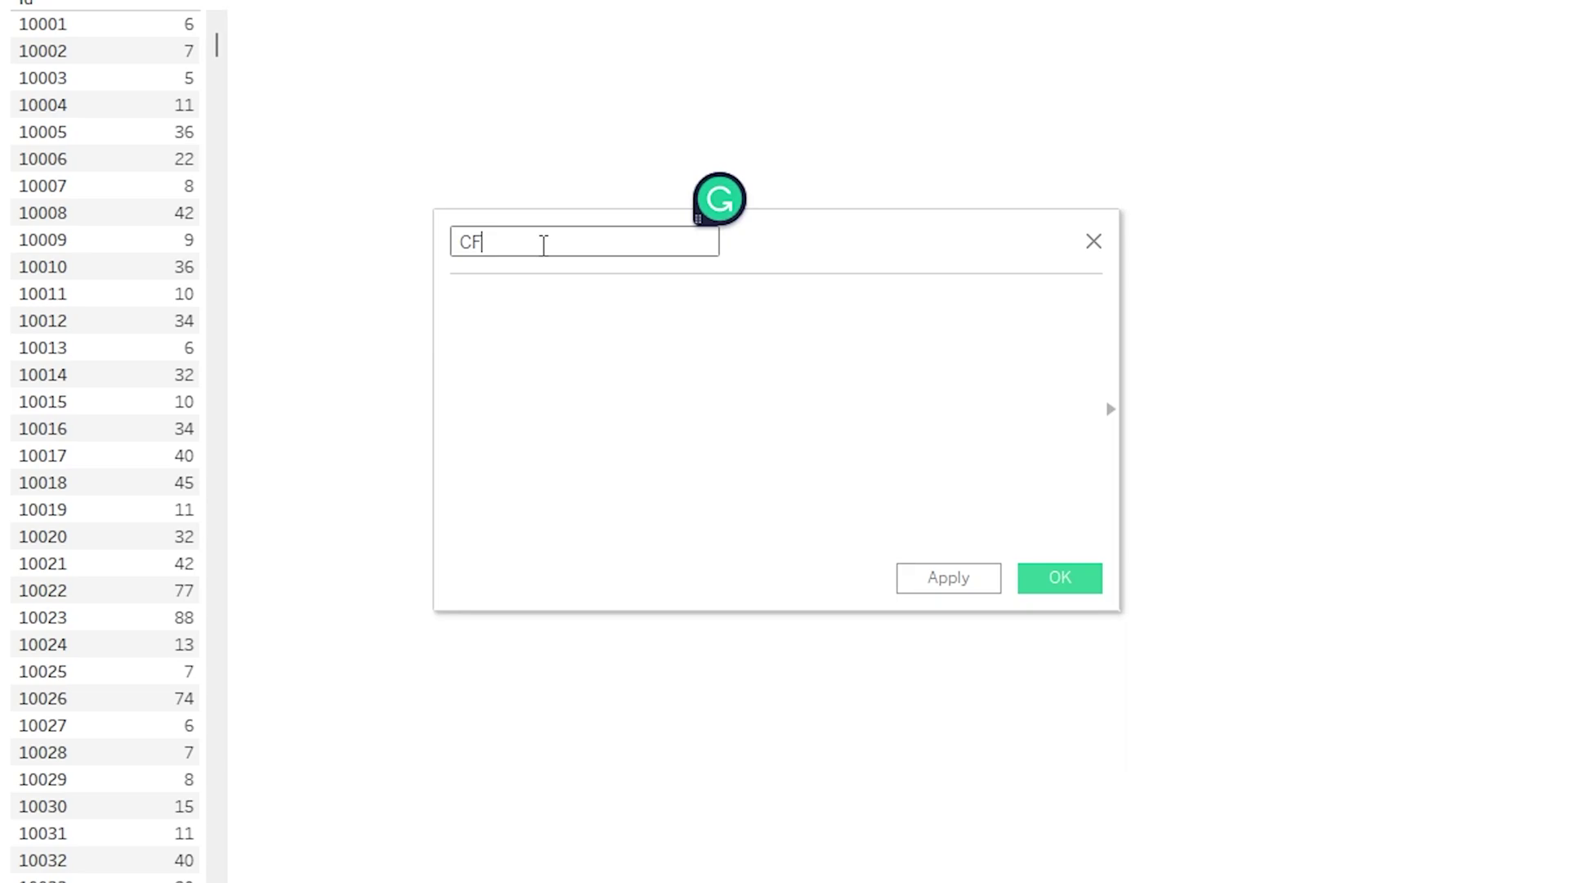
{"action": "type", "text": "_MAGNITUDE"}
- Write the formula [Magnitude] > 20 using the Magnitude field
{"action": "left_click", "coordinate": [926, 380]}
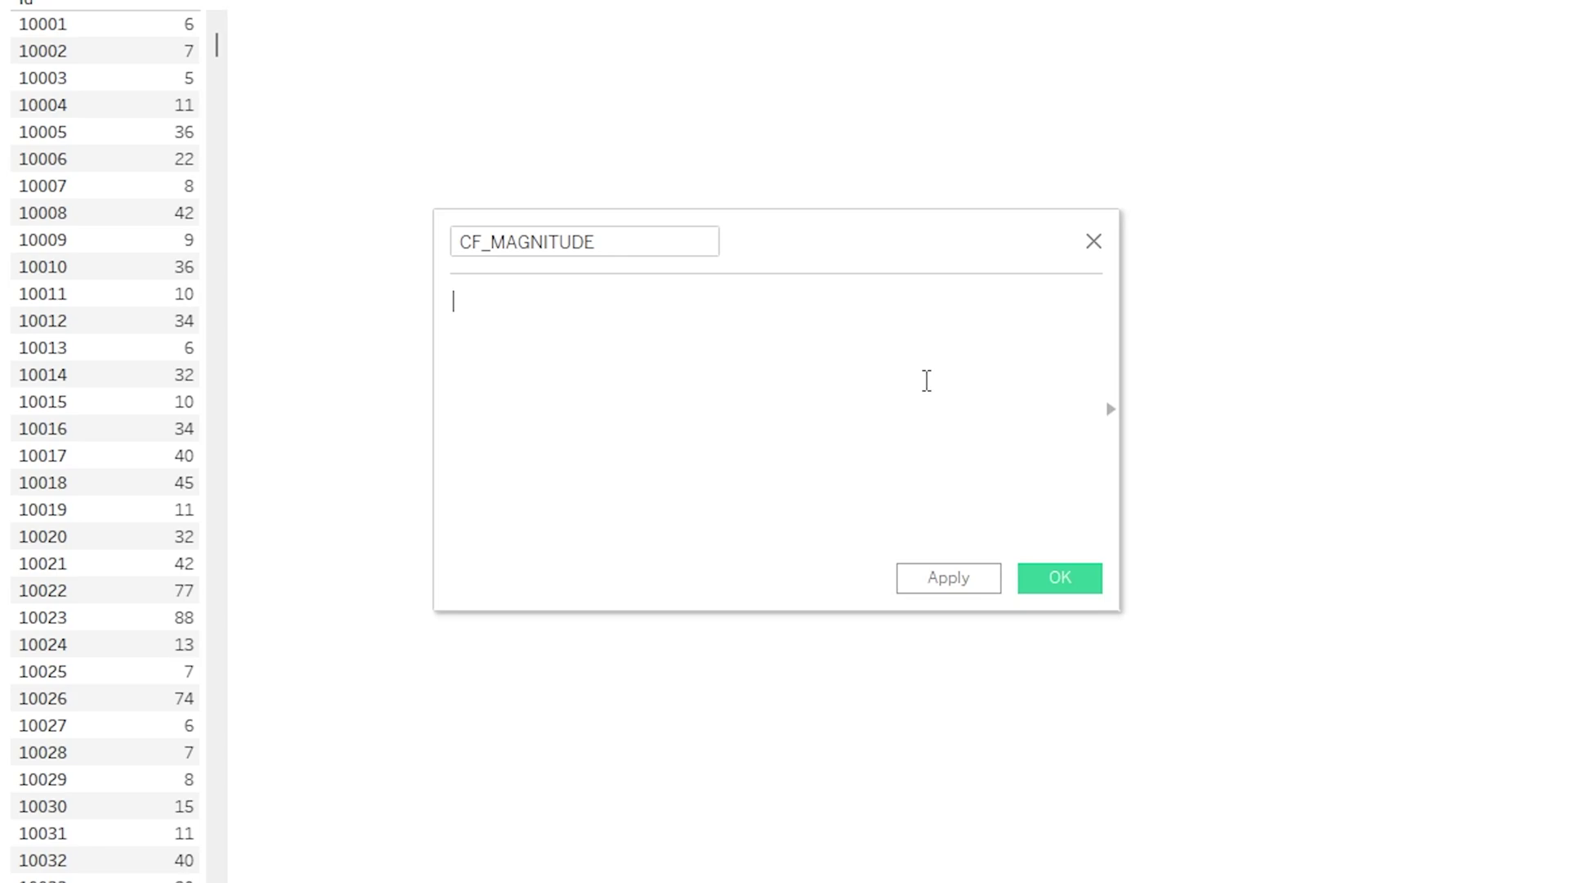
{"action": "type", "text": "mag"}
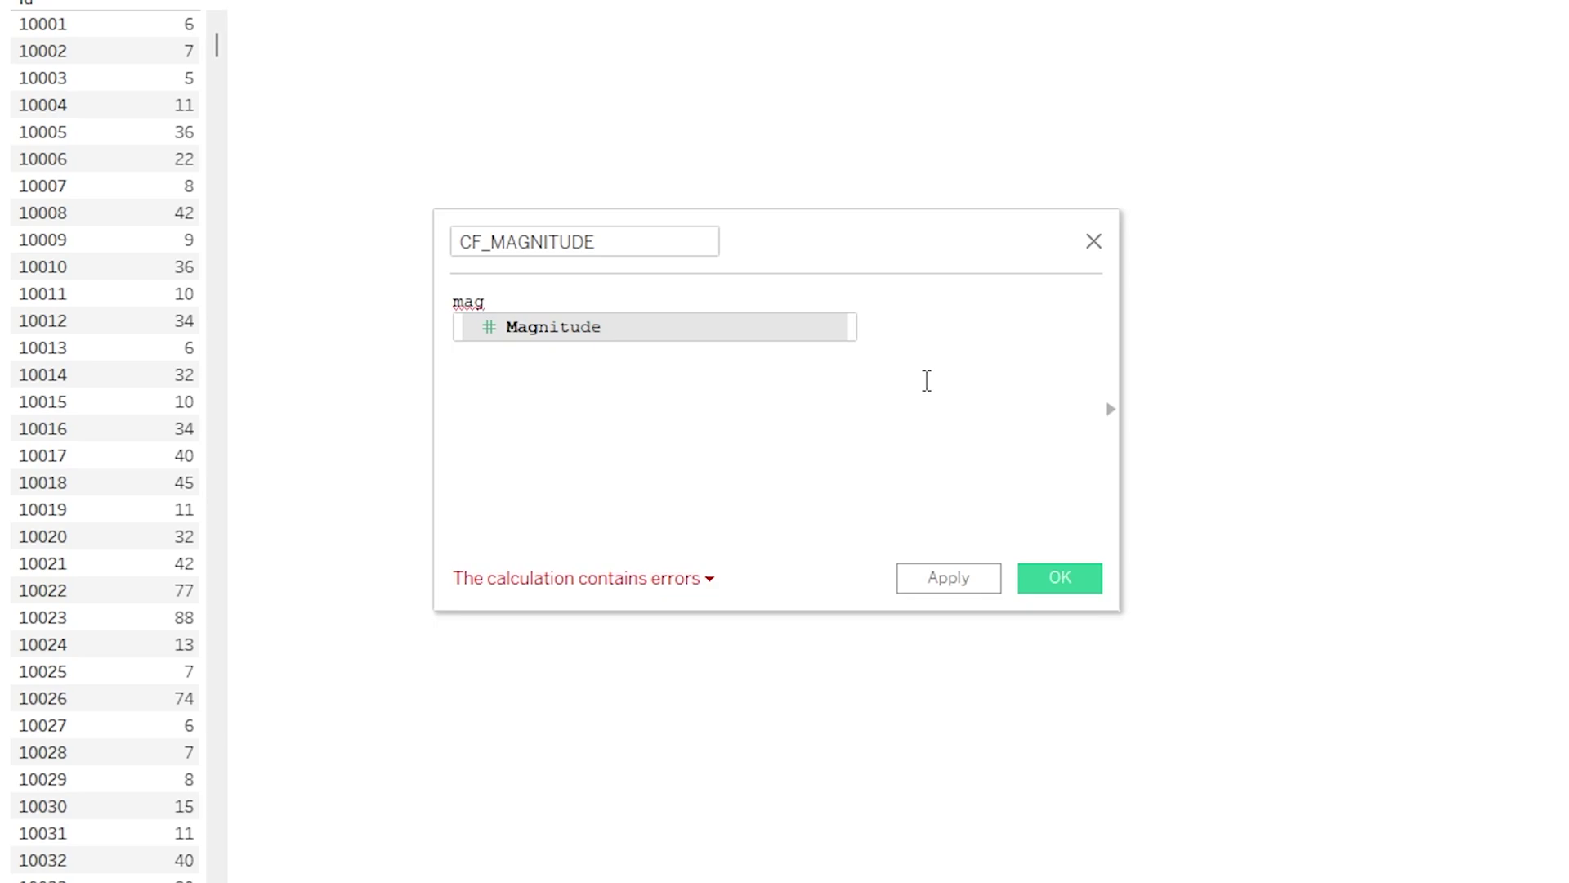
{"action": "key", "text": "Return"}
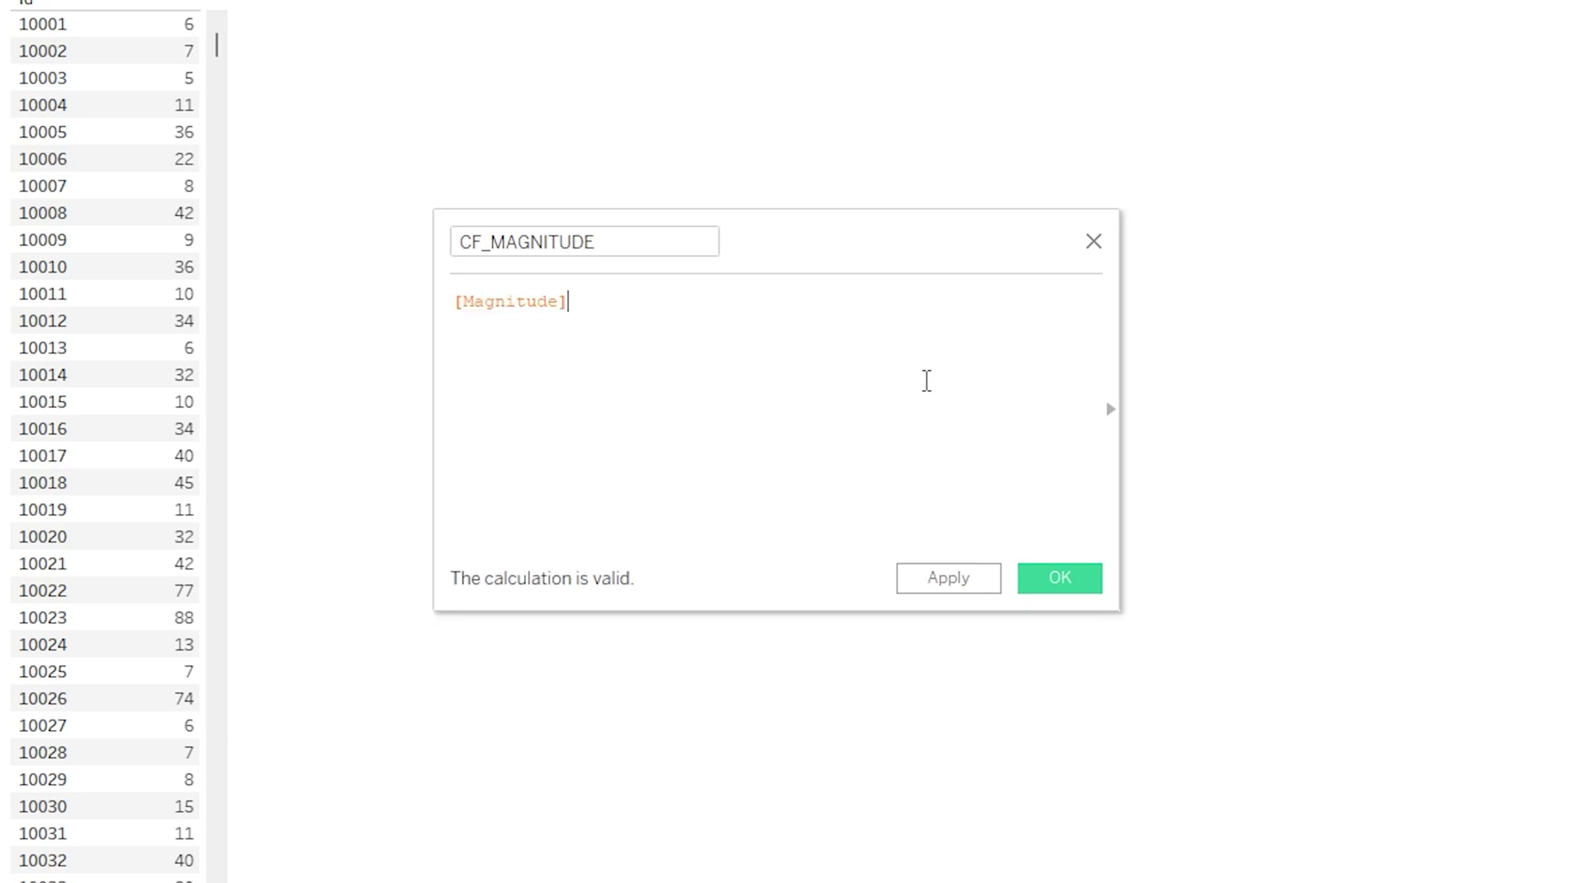
{"action": "left_click_drag", "start_coordinate": [615, 311], "coordinate": [455, 305]}
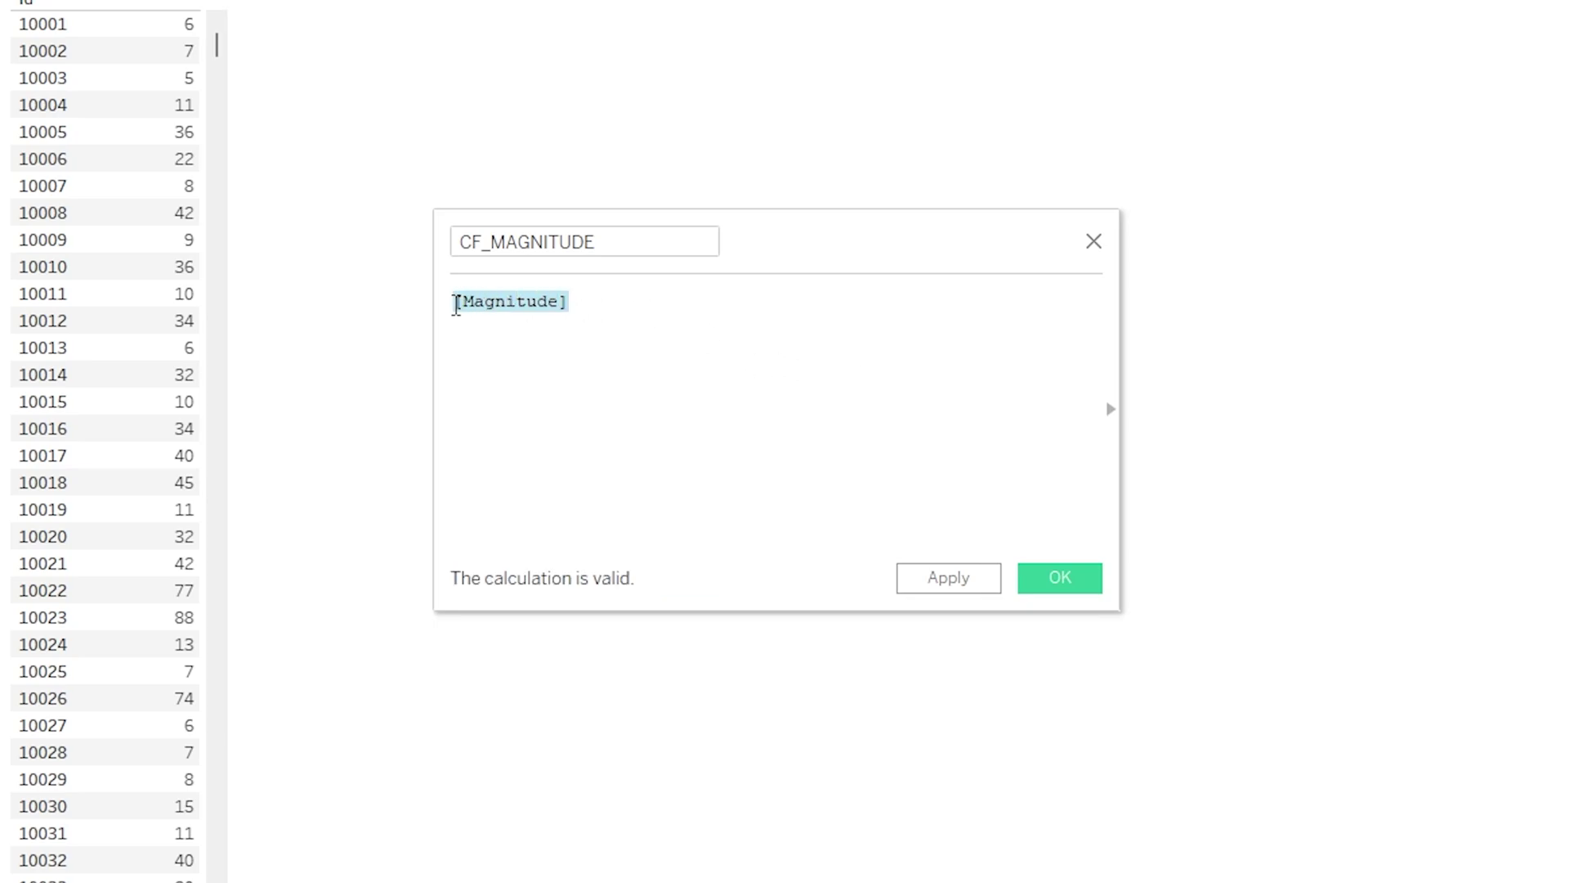
{"action": "key", "text": "BackSpace"}
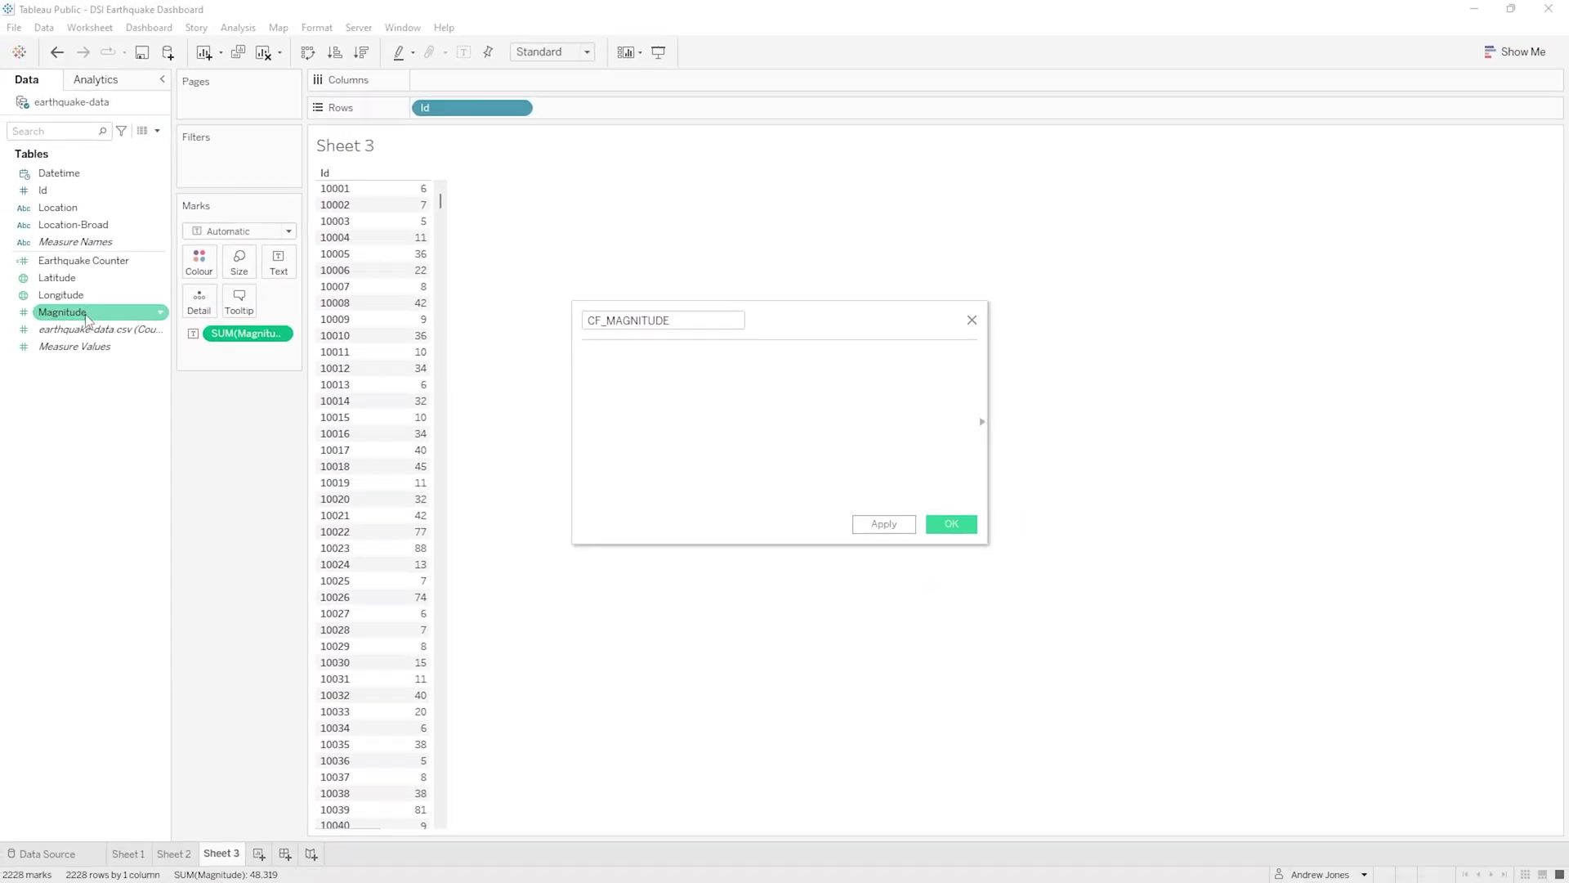
{"action": "left_click_drag", "start_coordinate": [86, 319], "coordinate": [745, 407]}
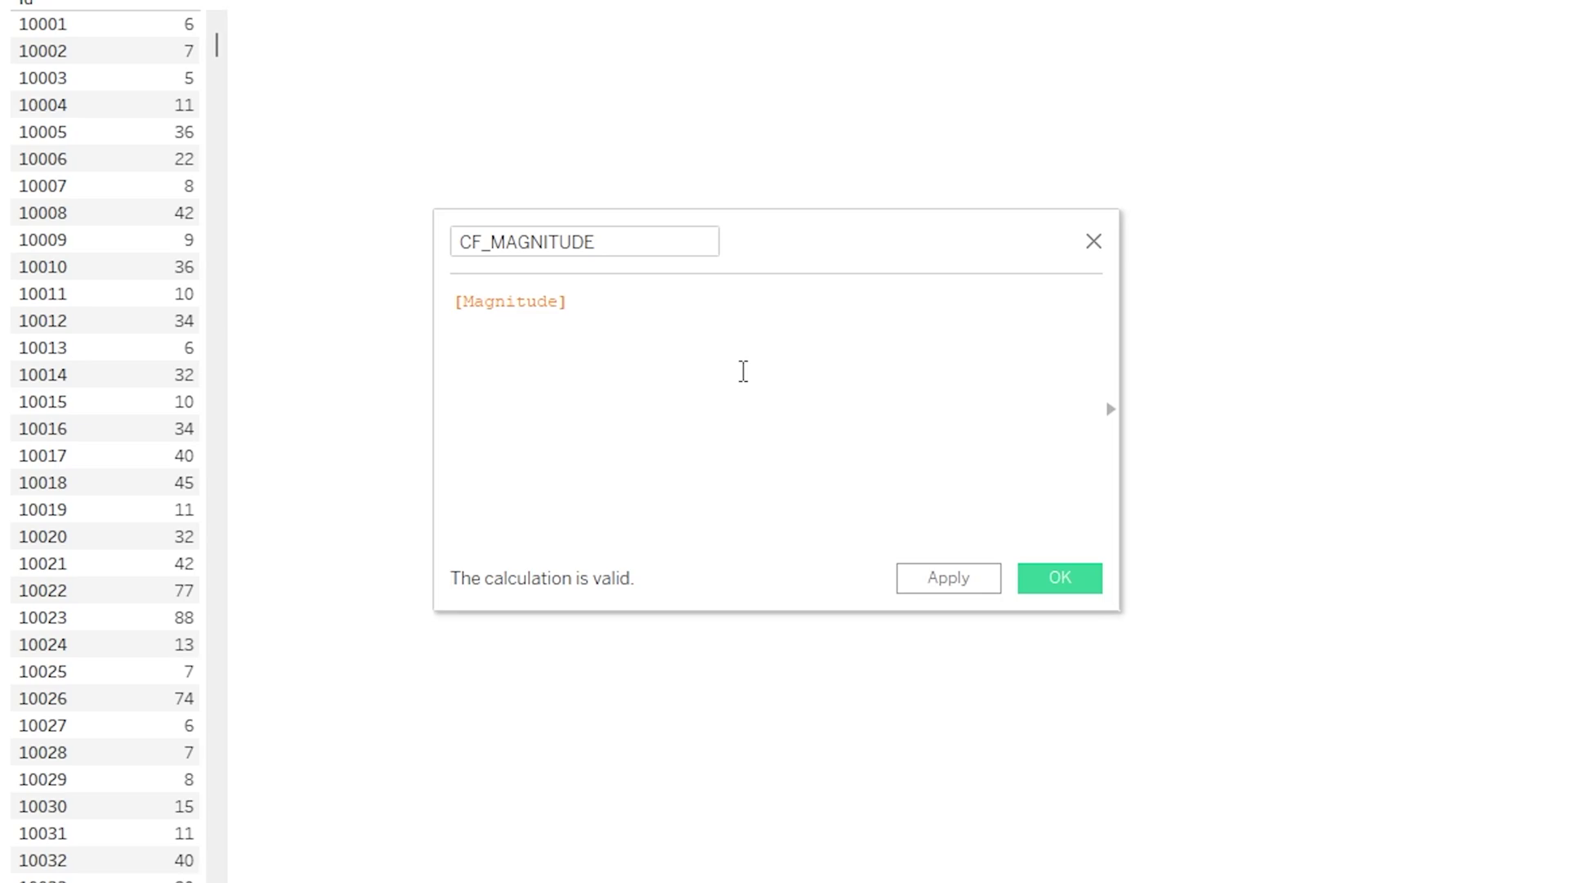
{"action": "type", "text": "> "}
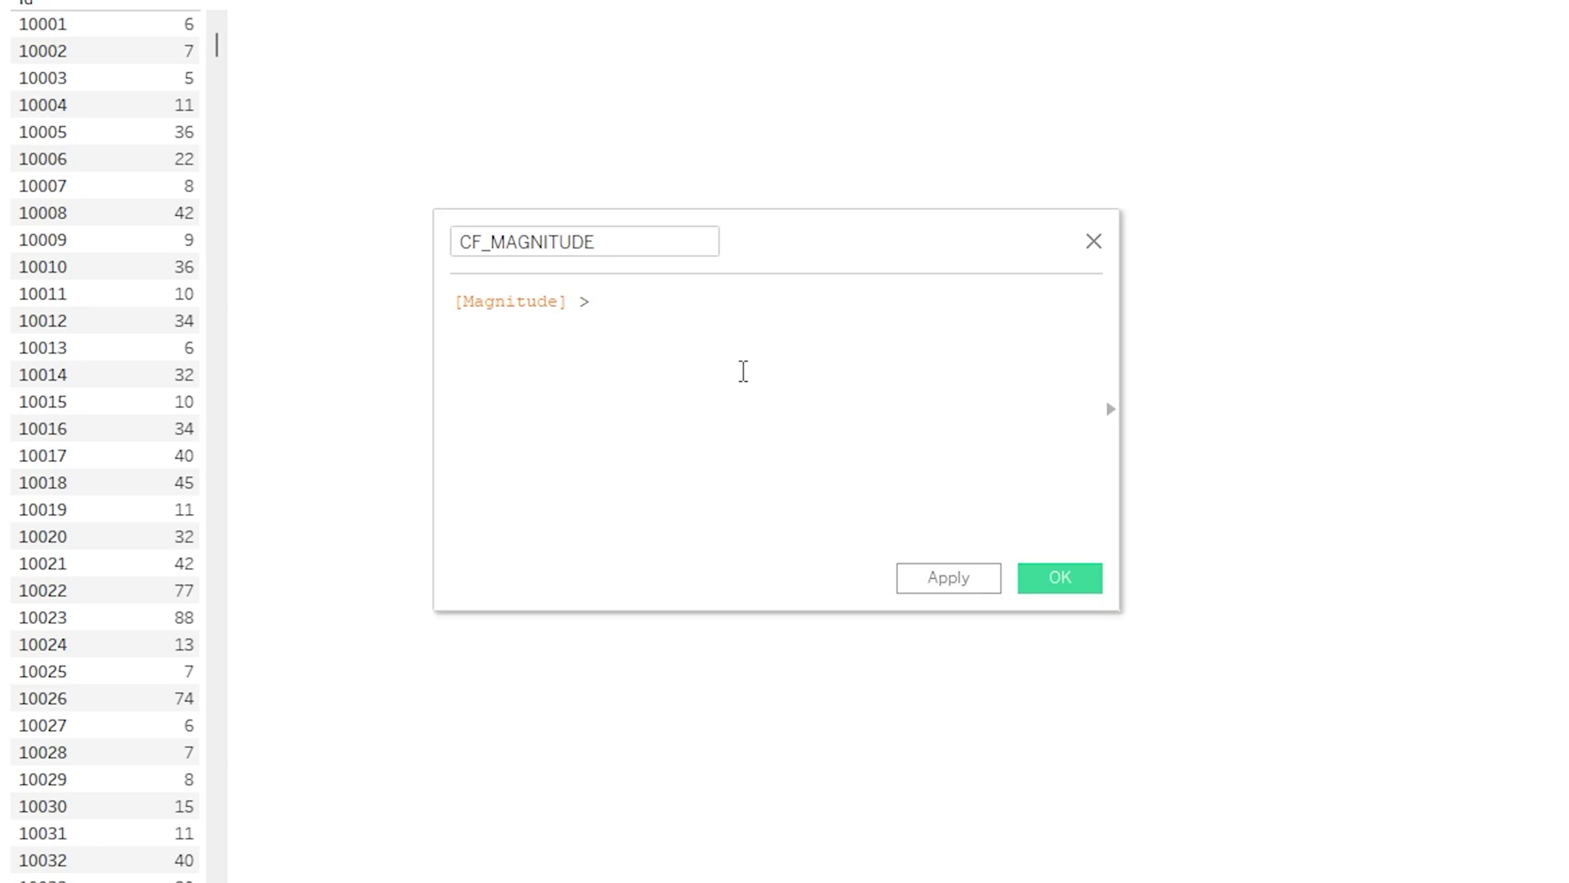
{"action": "type", "text": "20"}
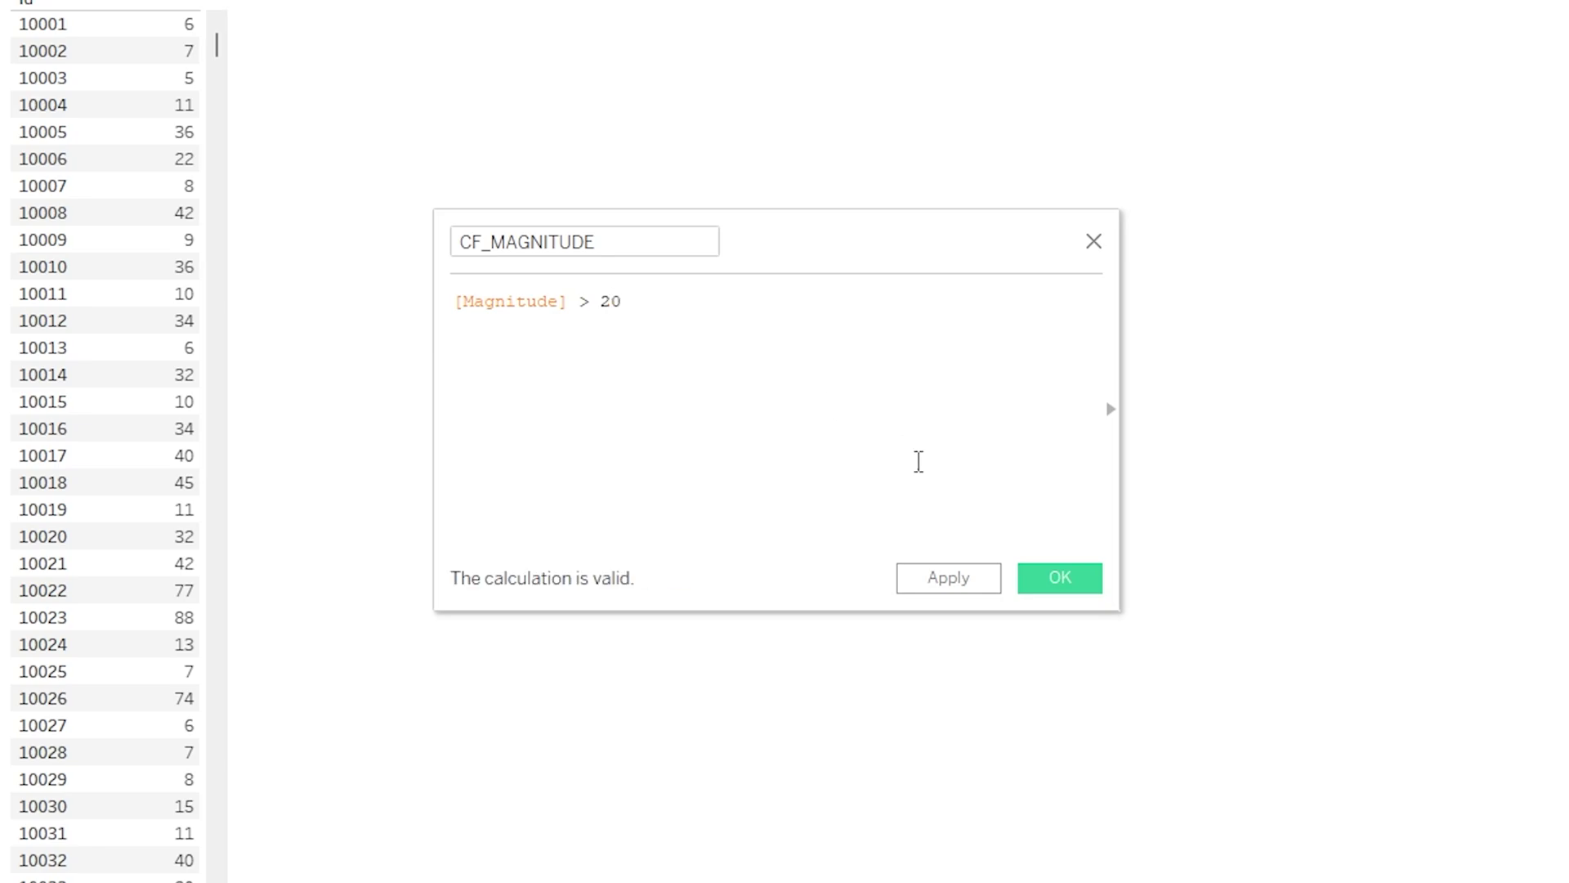
- Save CF_MAGNITUDE and add it to Rows to show True/False for each Id
{"action": "left_click", "coordinate": [1083, 588]}
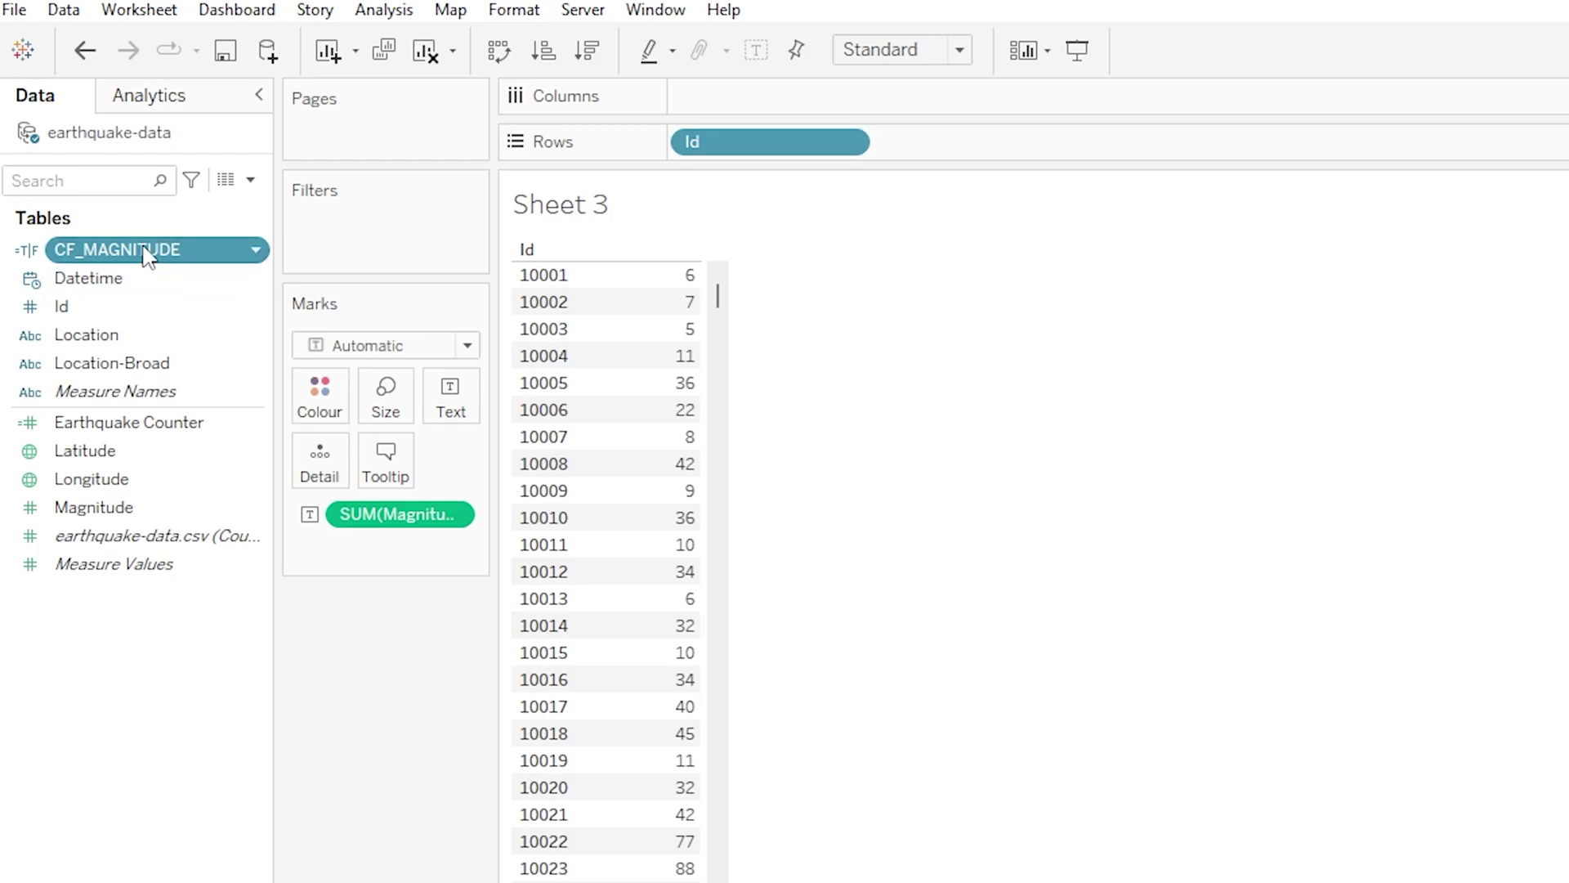
{"action": "left_click_drag", "start_coordinate": [148, 256], "coordinate": [687, 457]}
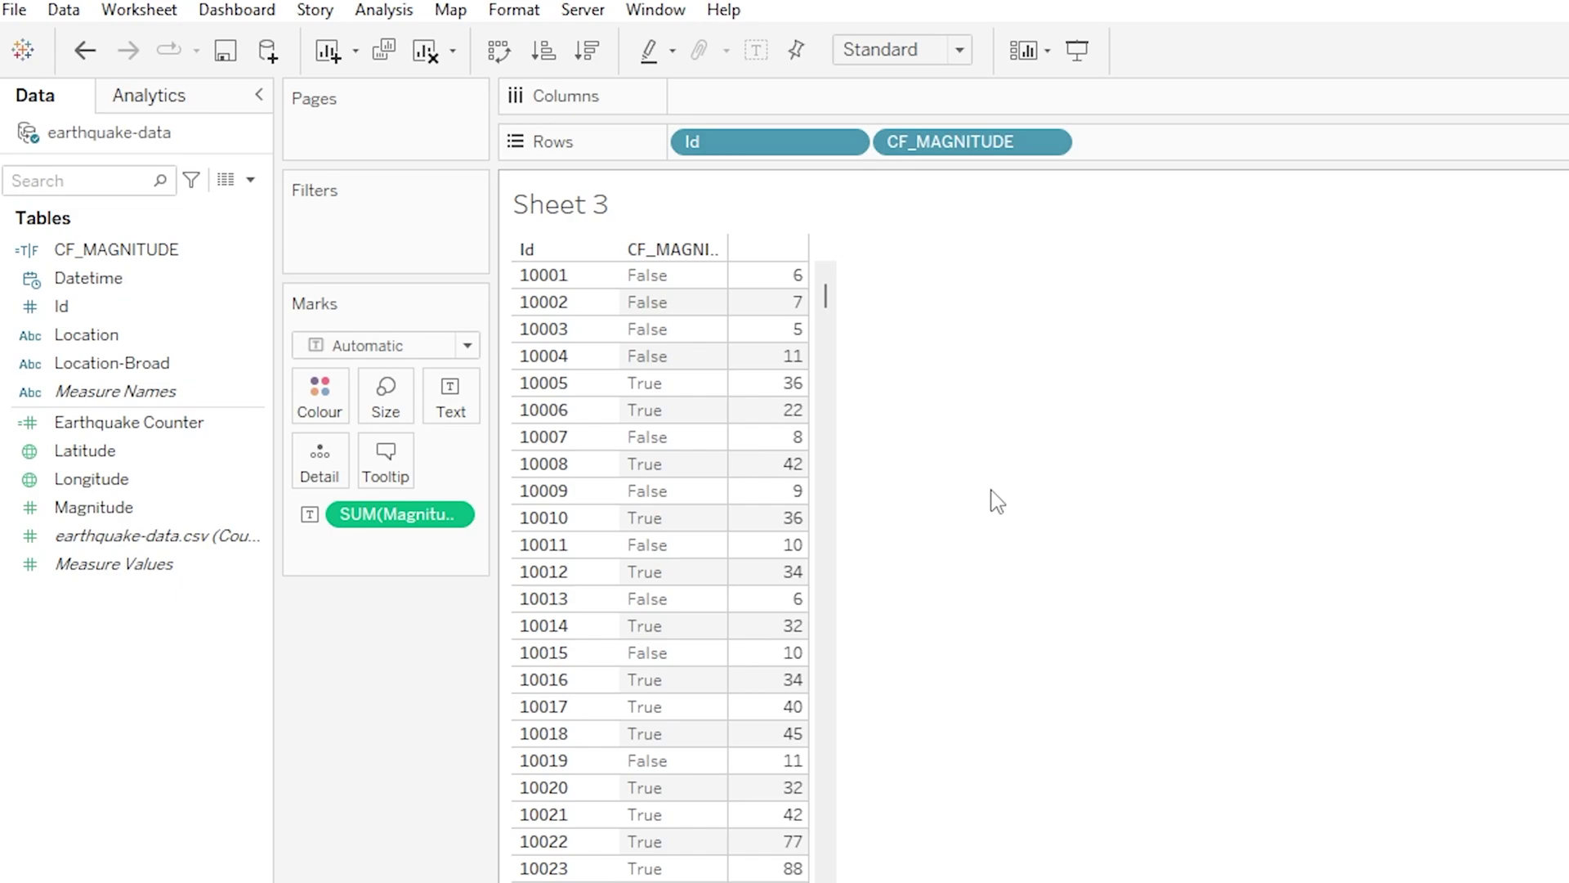
- Edit CF_MAGNITUDE to IF [Magnitude] > 20 THEN "Big" ELSE "Small", END still missing
{"action": "left_click", "coordinate": [254, 253]}
{"action": "left_click", "coordinate": [254, 253]}
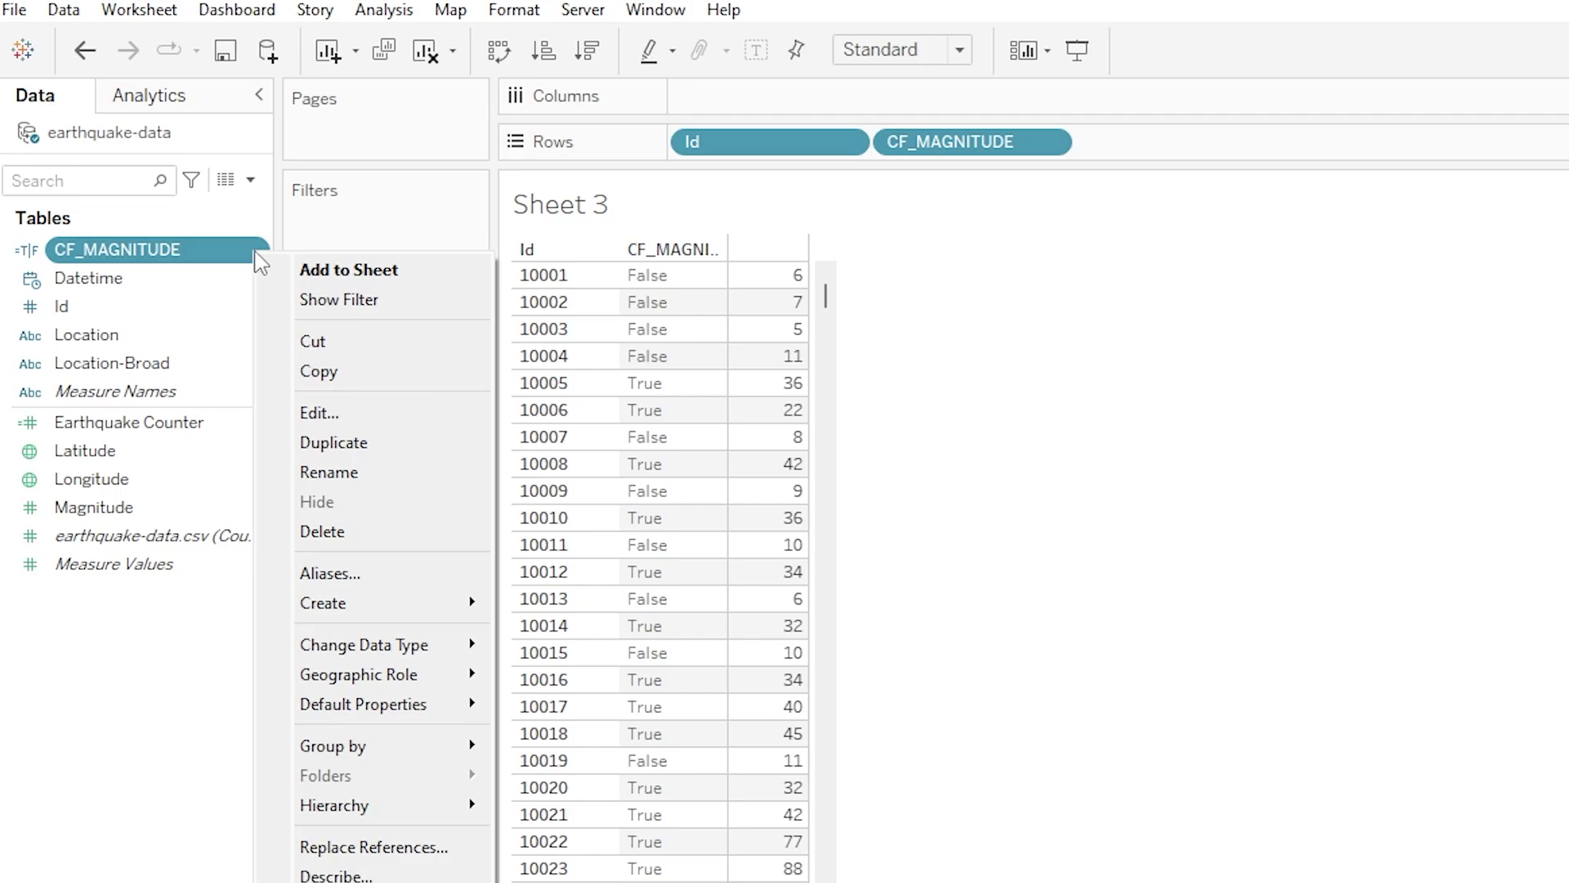
{"action": "left_click", "coordinate": [378, 413]}
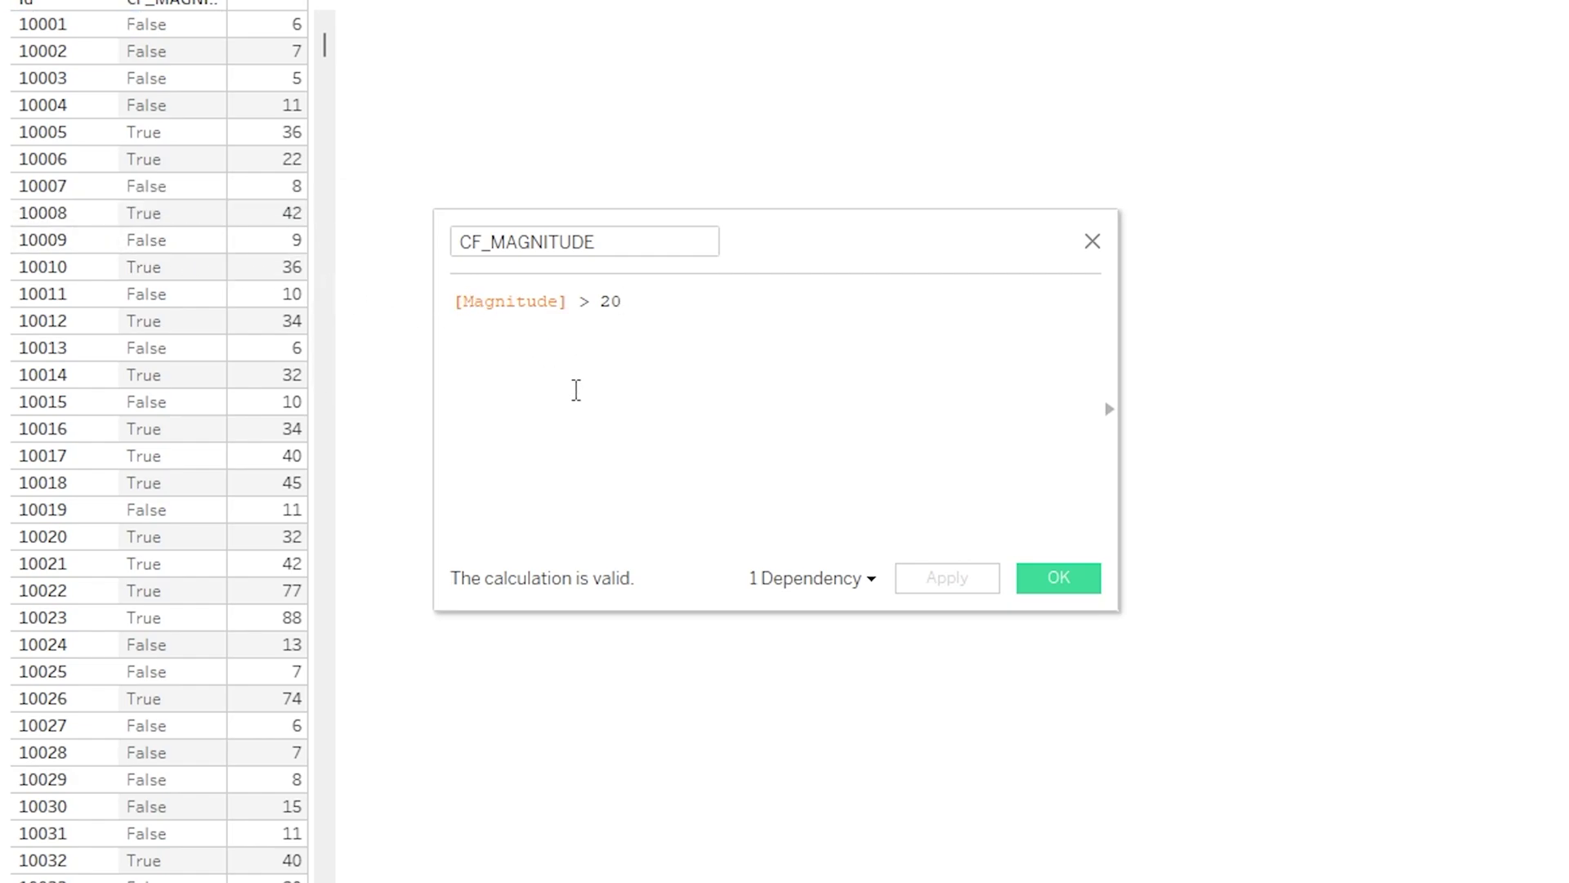
{"action": "type", "text": "IF"}
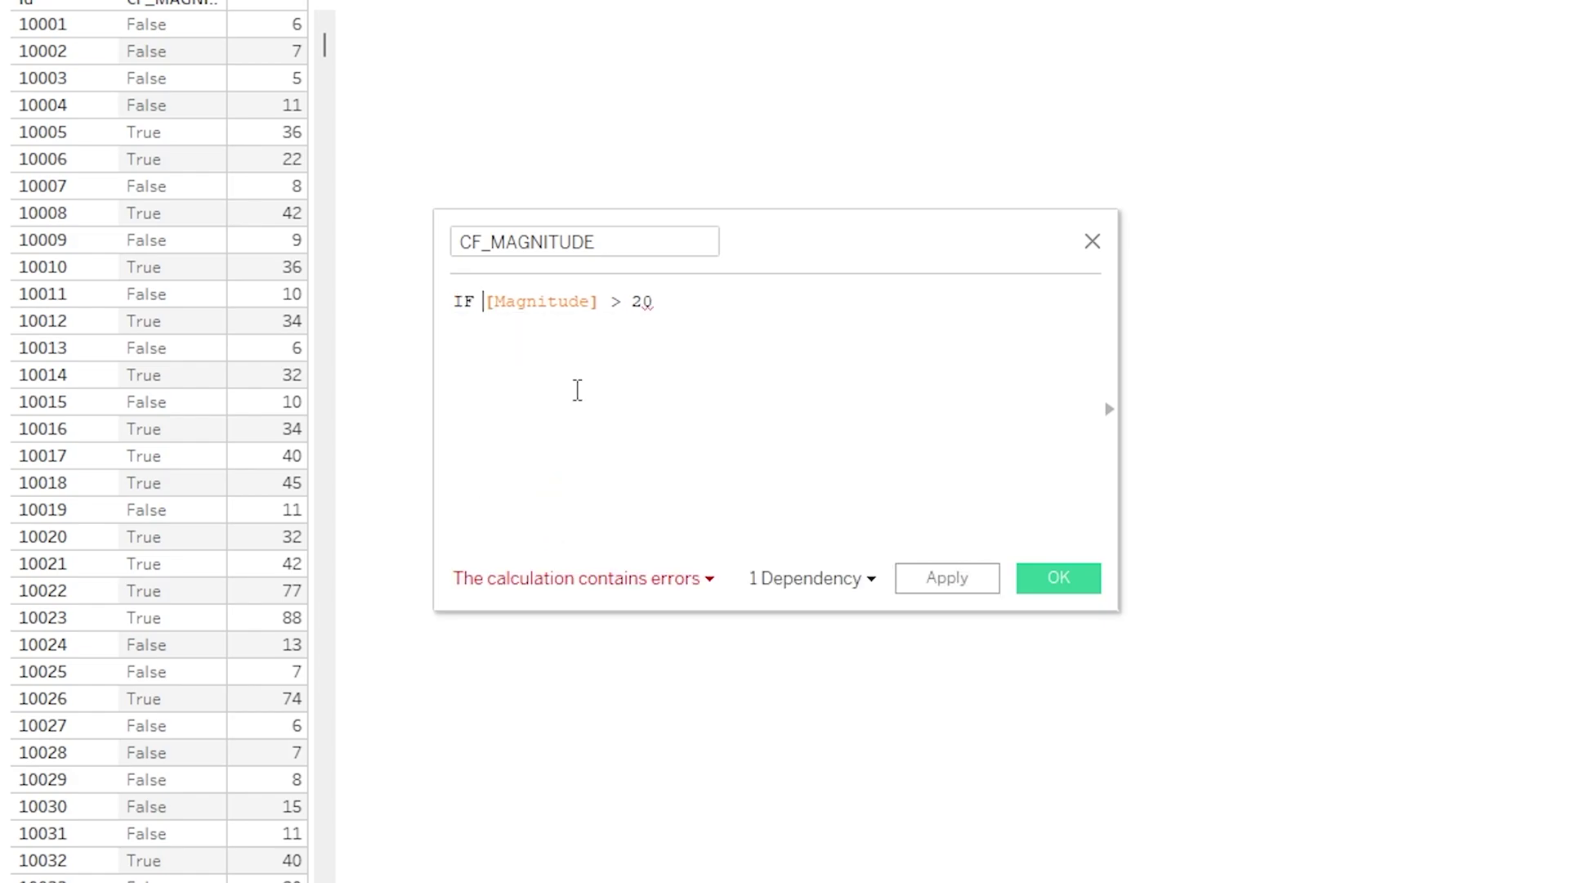
{"action": "left_click", "coordinate": [670, 328]}
{"action": "type", "text": "th"}
{"action": "type", "text": "e"}
{"action": "key", "text": "Return"}
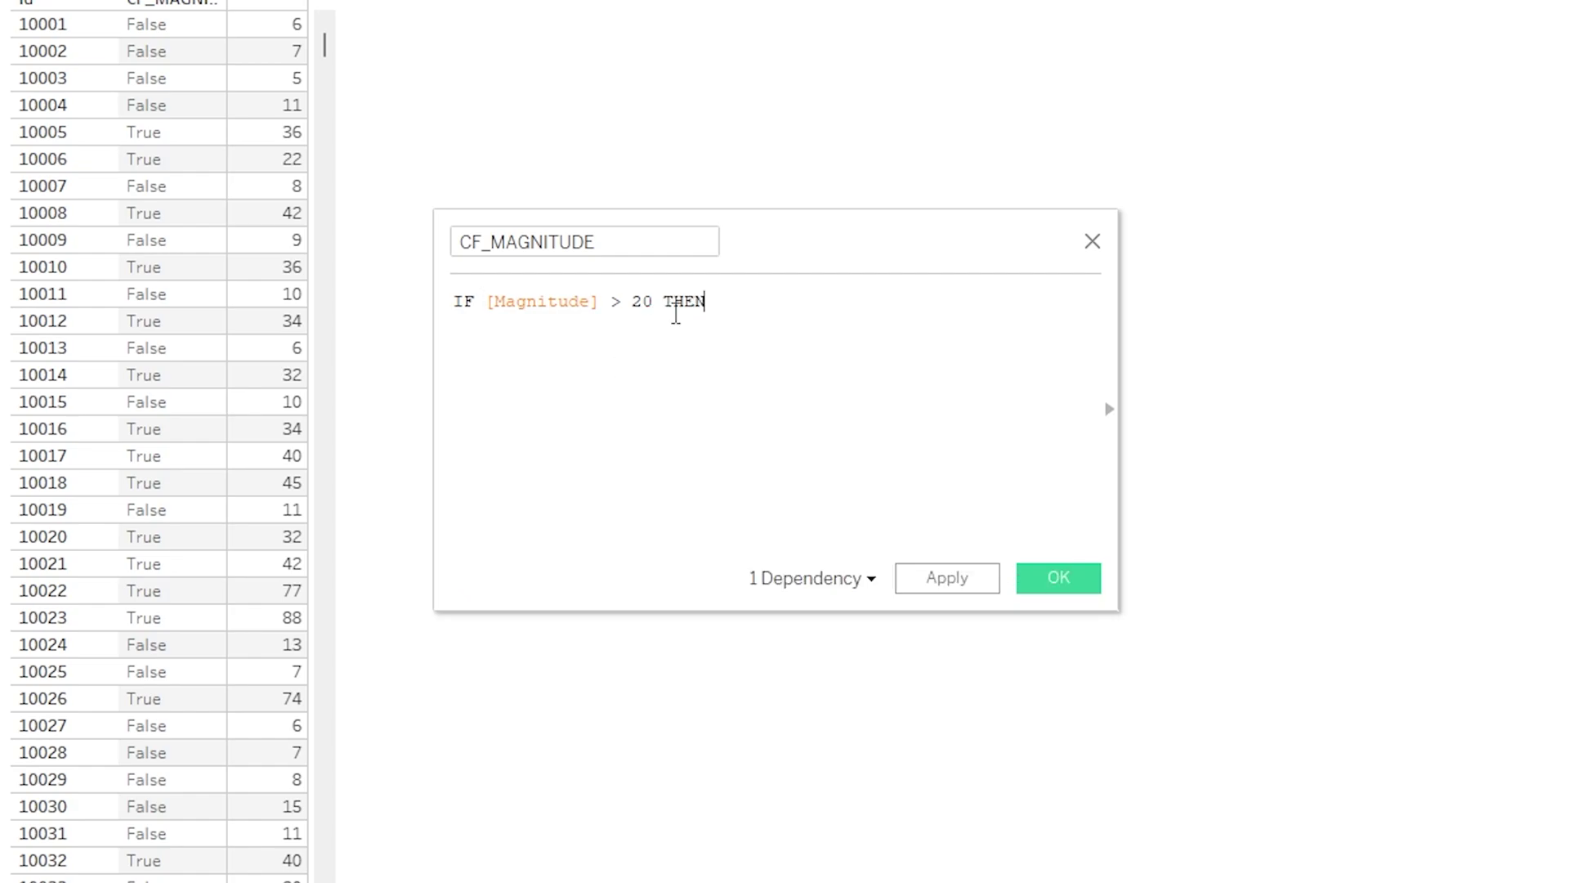
{"action": "type", "text": "\""}
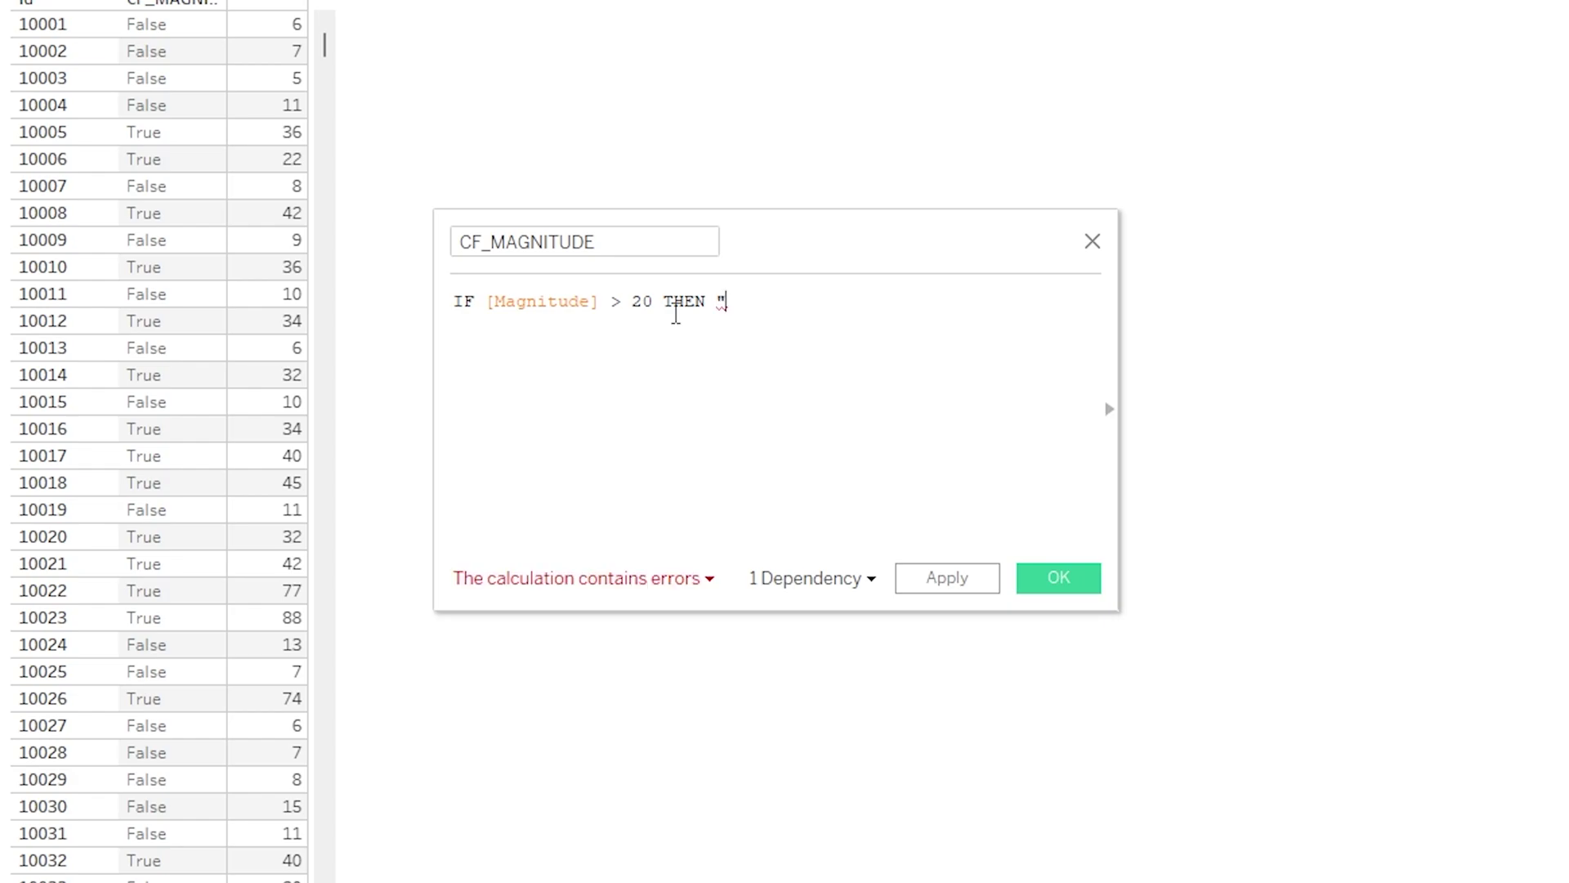
{"action": "type", "text": "Big\""}
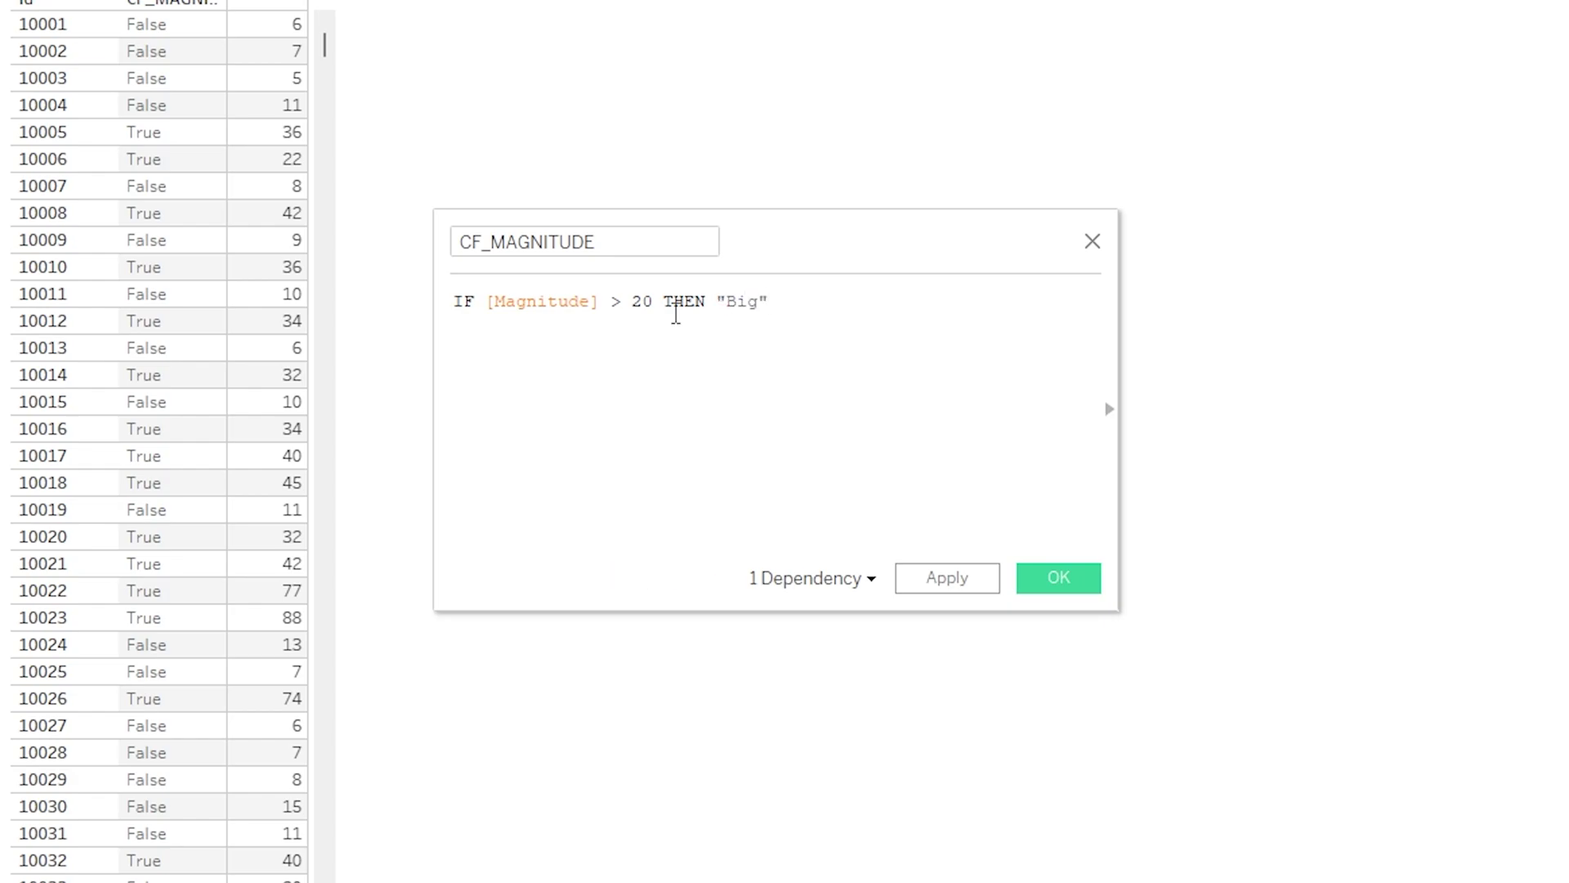
{"action": "type", "text": " else"}
{"action": "key", "text": "Return"}
{"action": "type", "text": "\"Small\""}
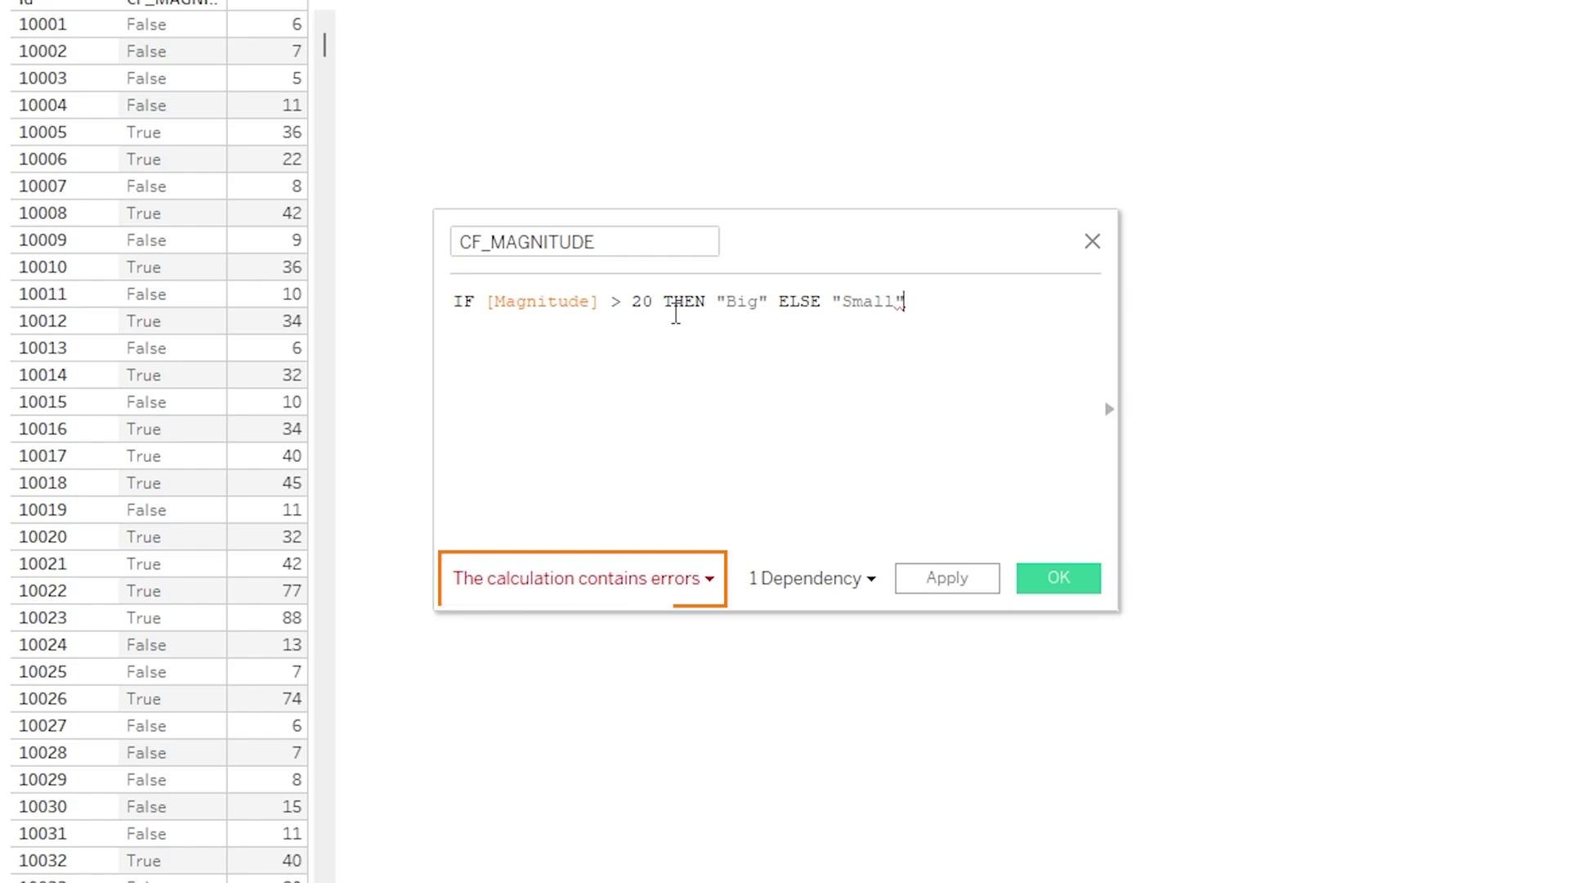
- Check the error, append END to the formula, and apply the Big/Small labels
{"action": "left_click", "coordinate": [711, 581]}
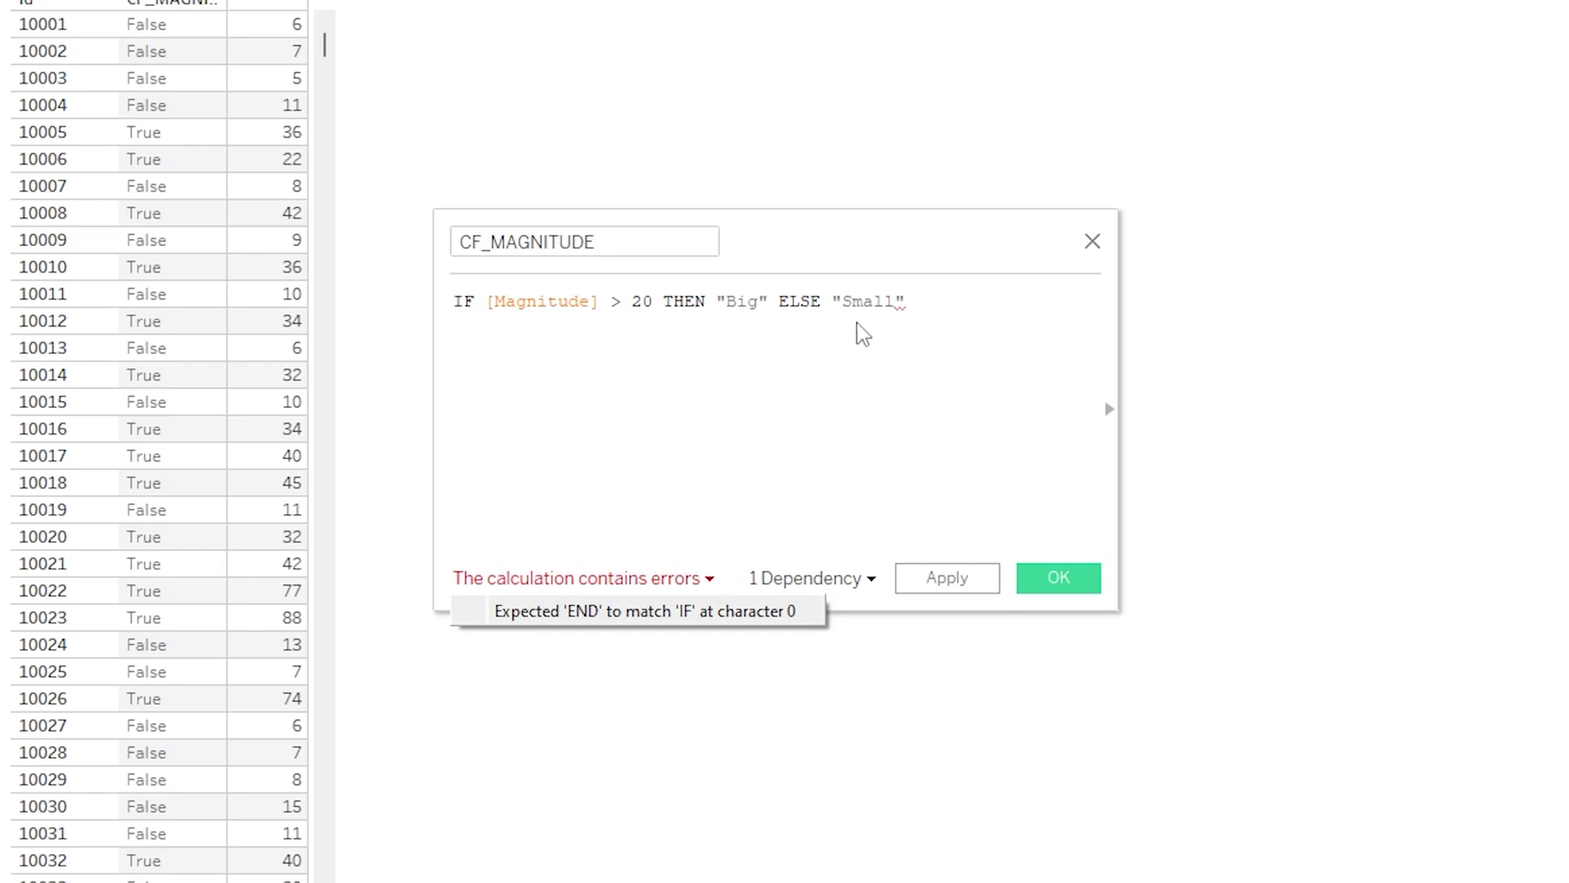
{"action": "left_click", "coordinate": [940, 304]}
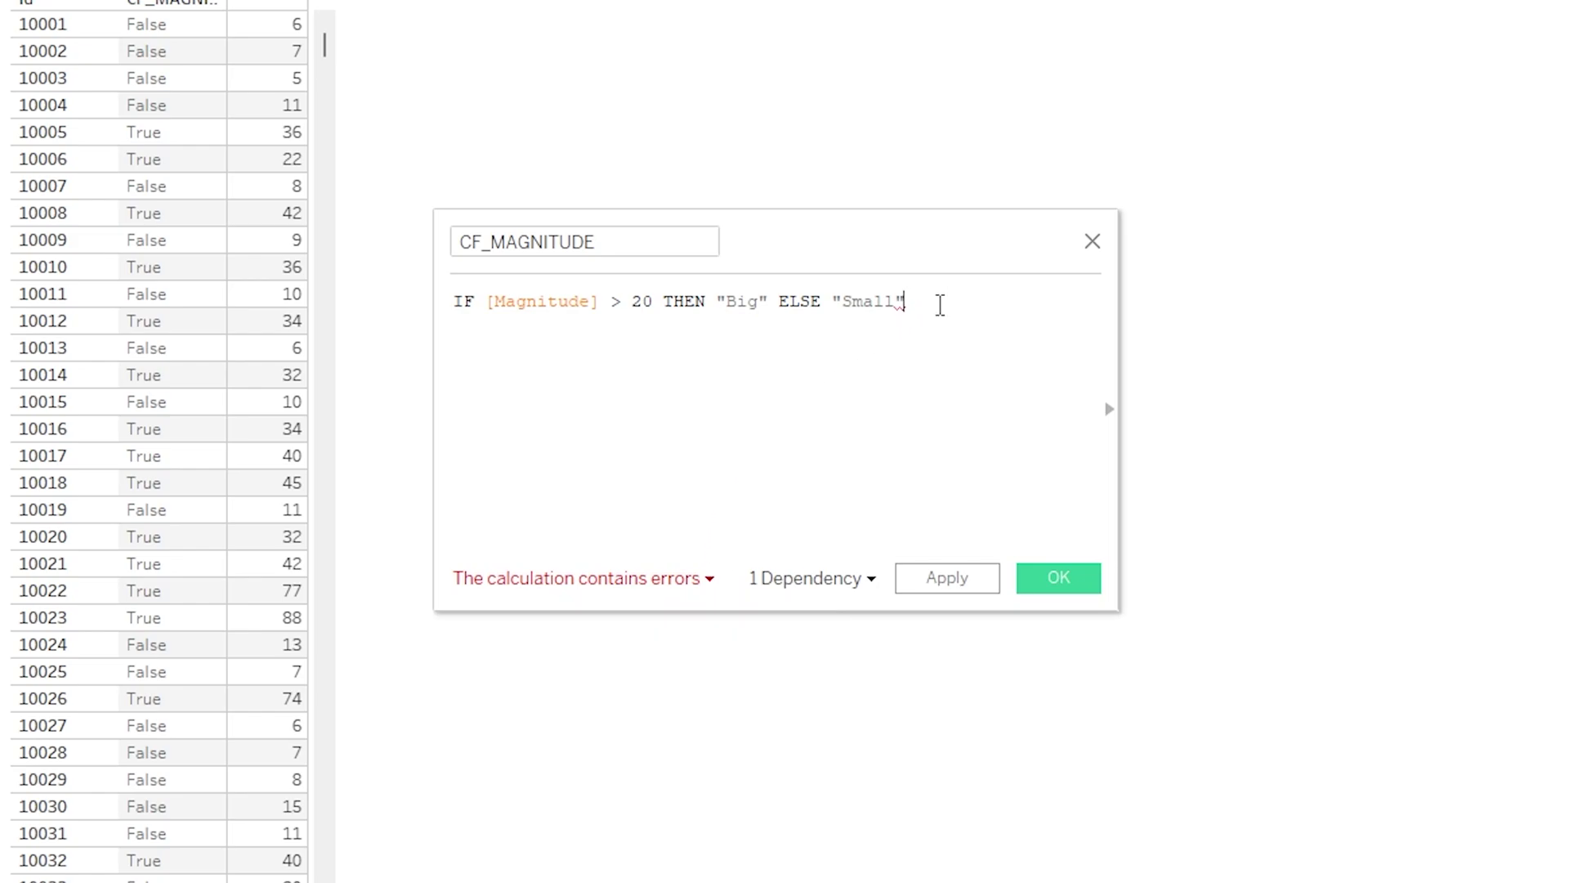
{"action": "type", "text": "END"}
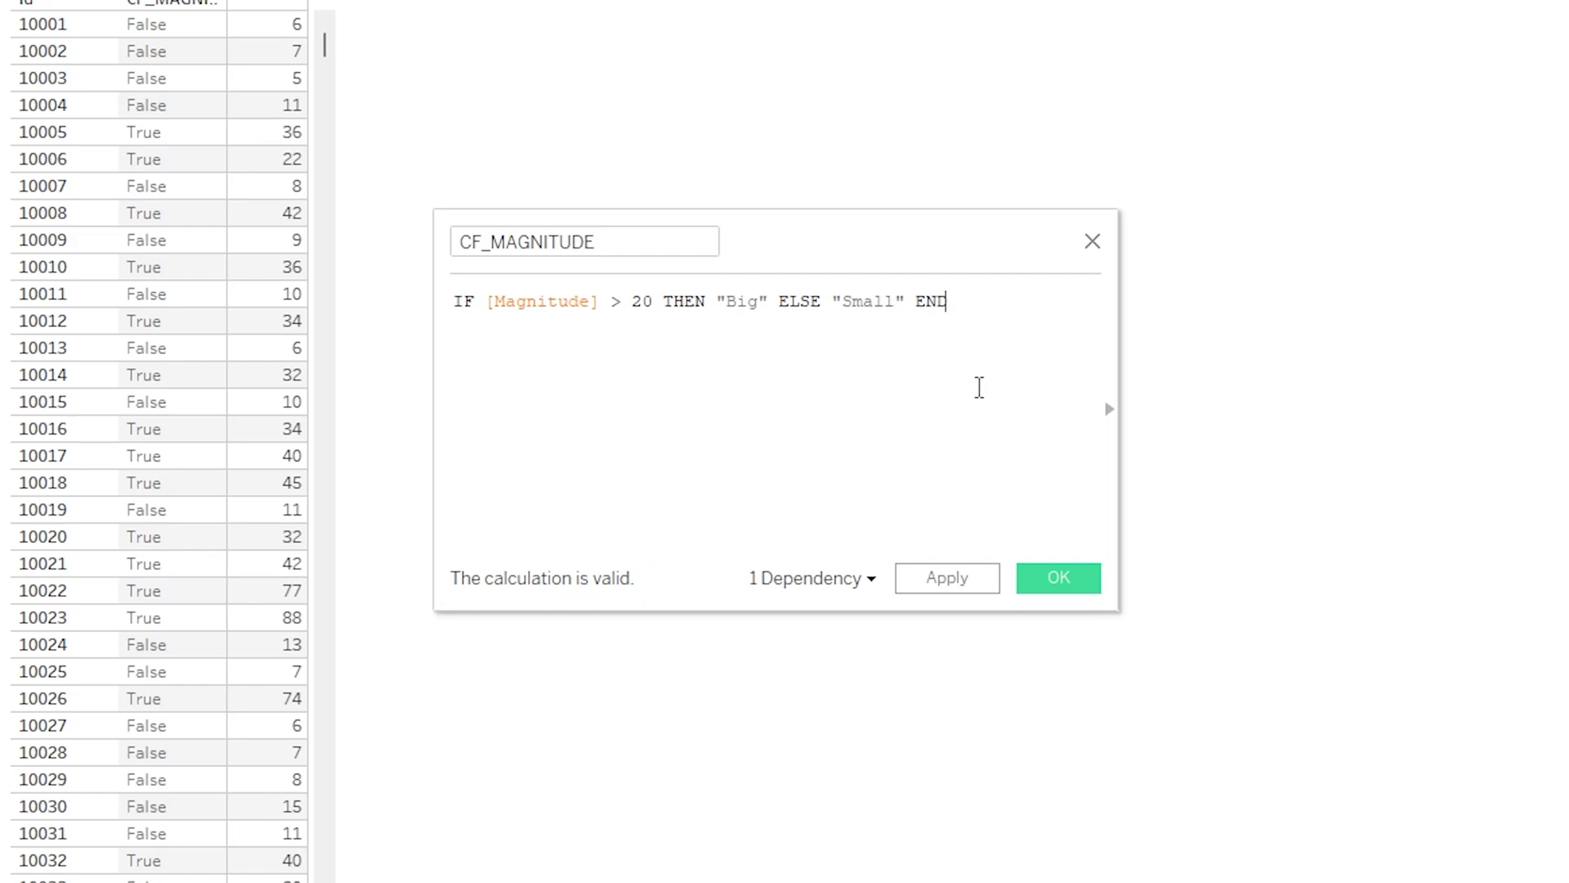
{"action": "left_click", "coordinate": [947, 578]}
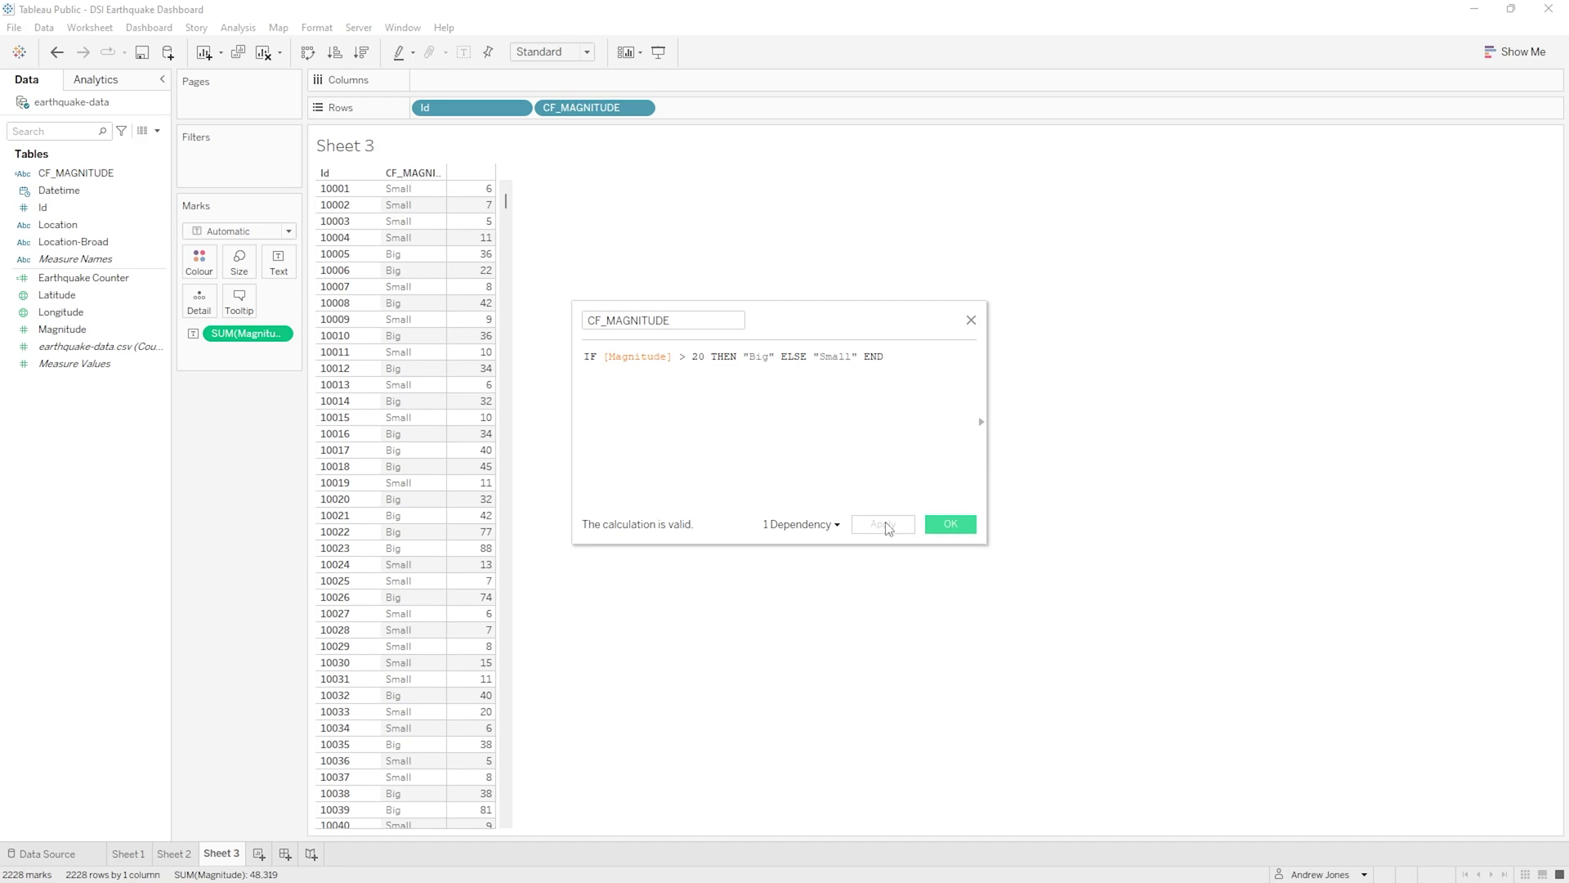
- Replace the formula with [Magnitude] ^ 2 and apply it, giving 36 for magnitude 6
{"action": "key", "text": "ctrl+a"}
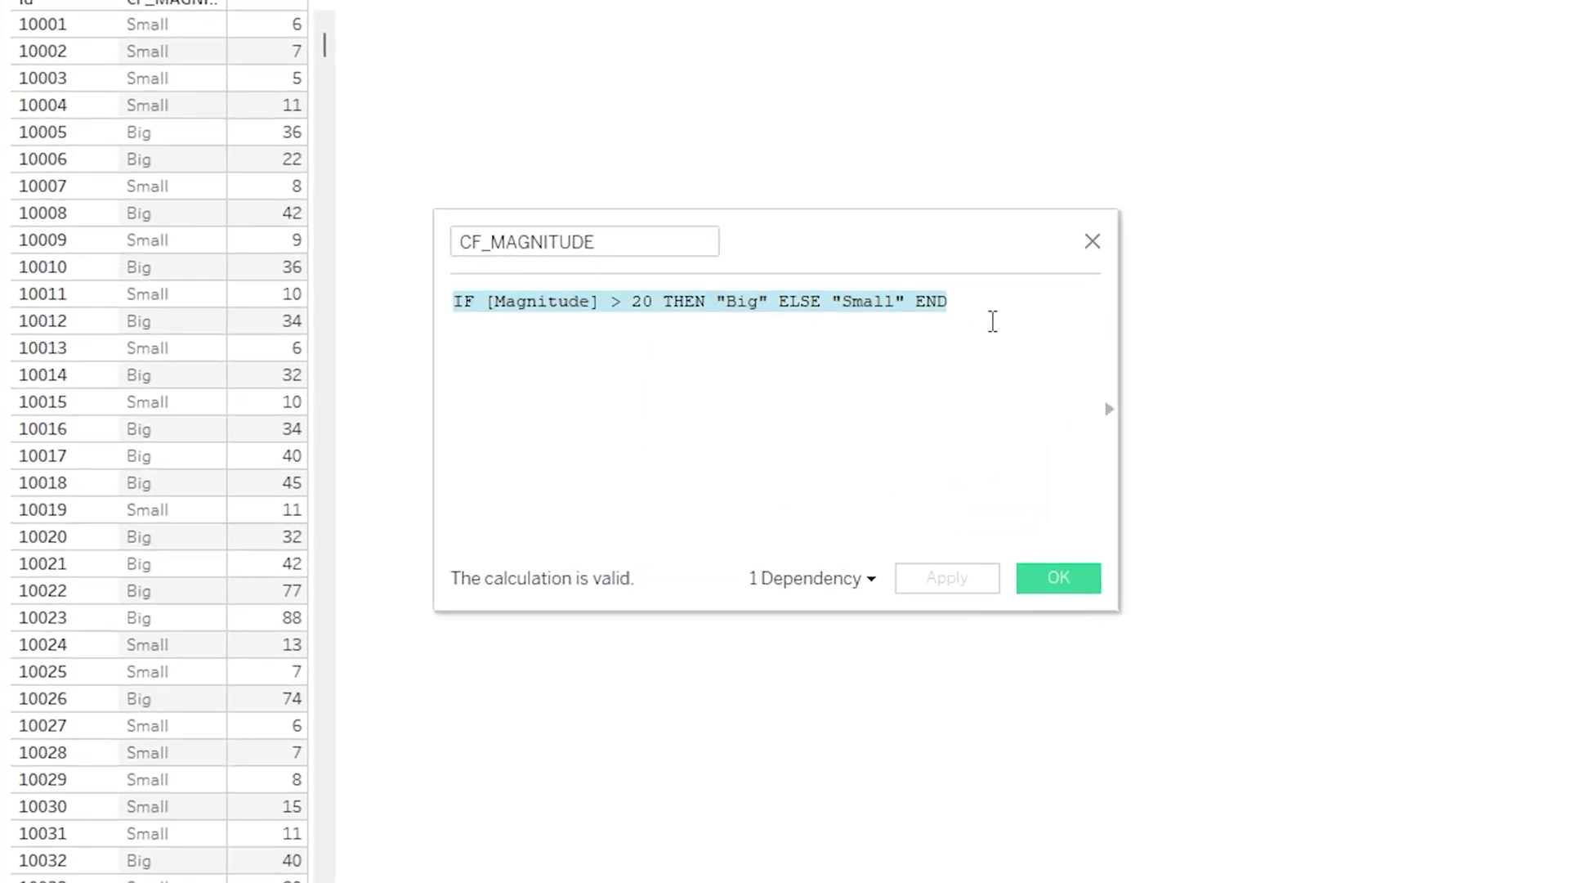
{"action": "key", "text": "BackSpace"}
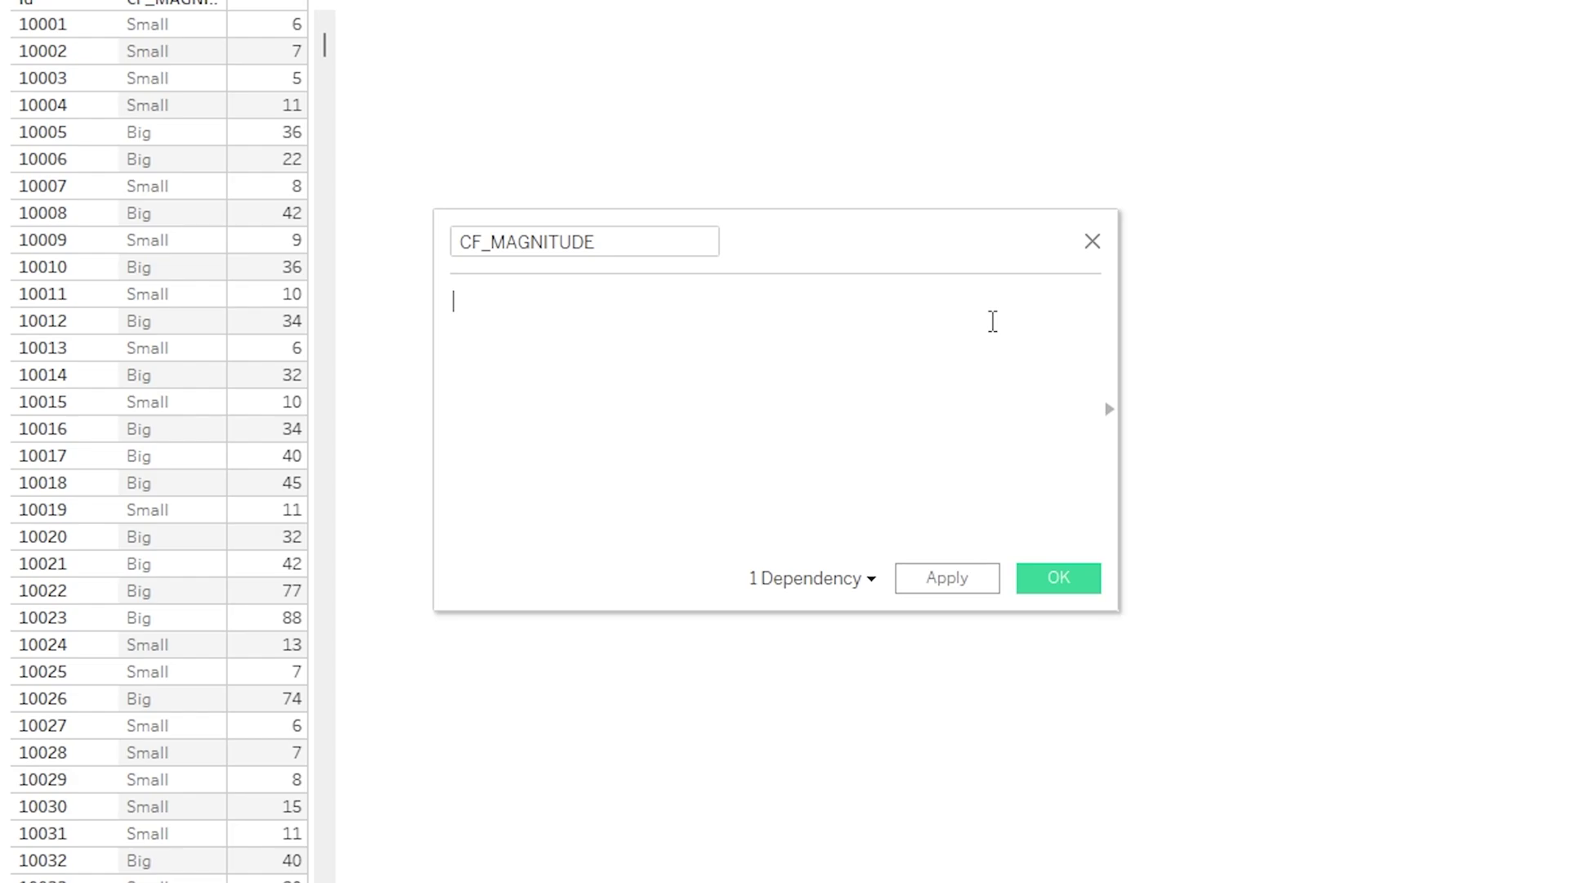
{"action": "type", "text": "mag"}
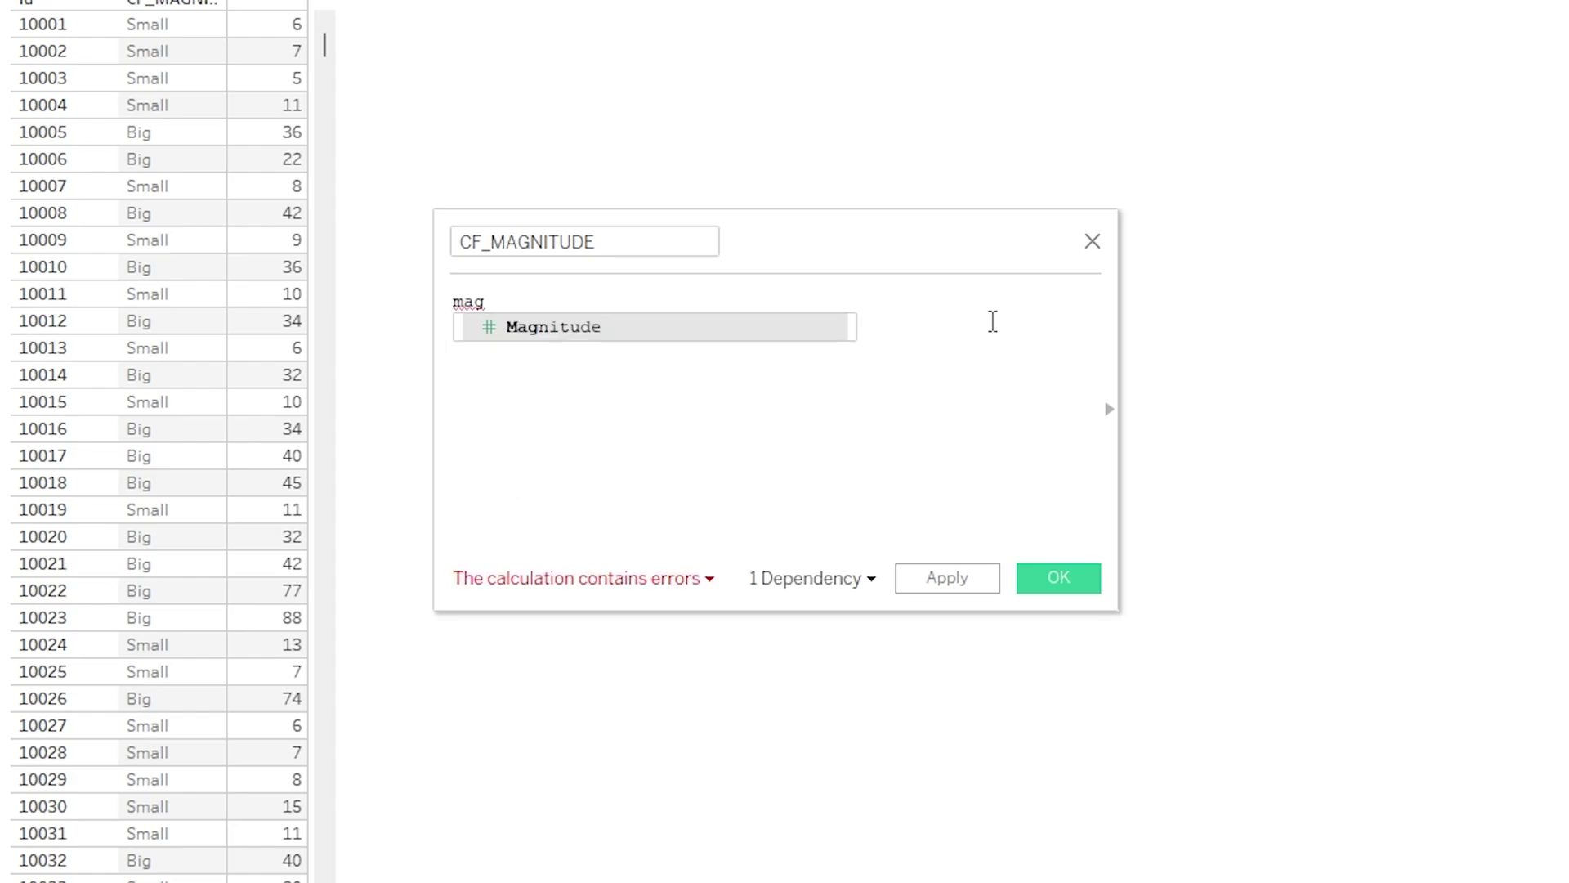
{"action": "key", "text": "Return"}
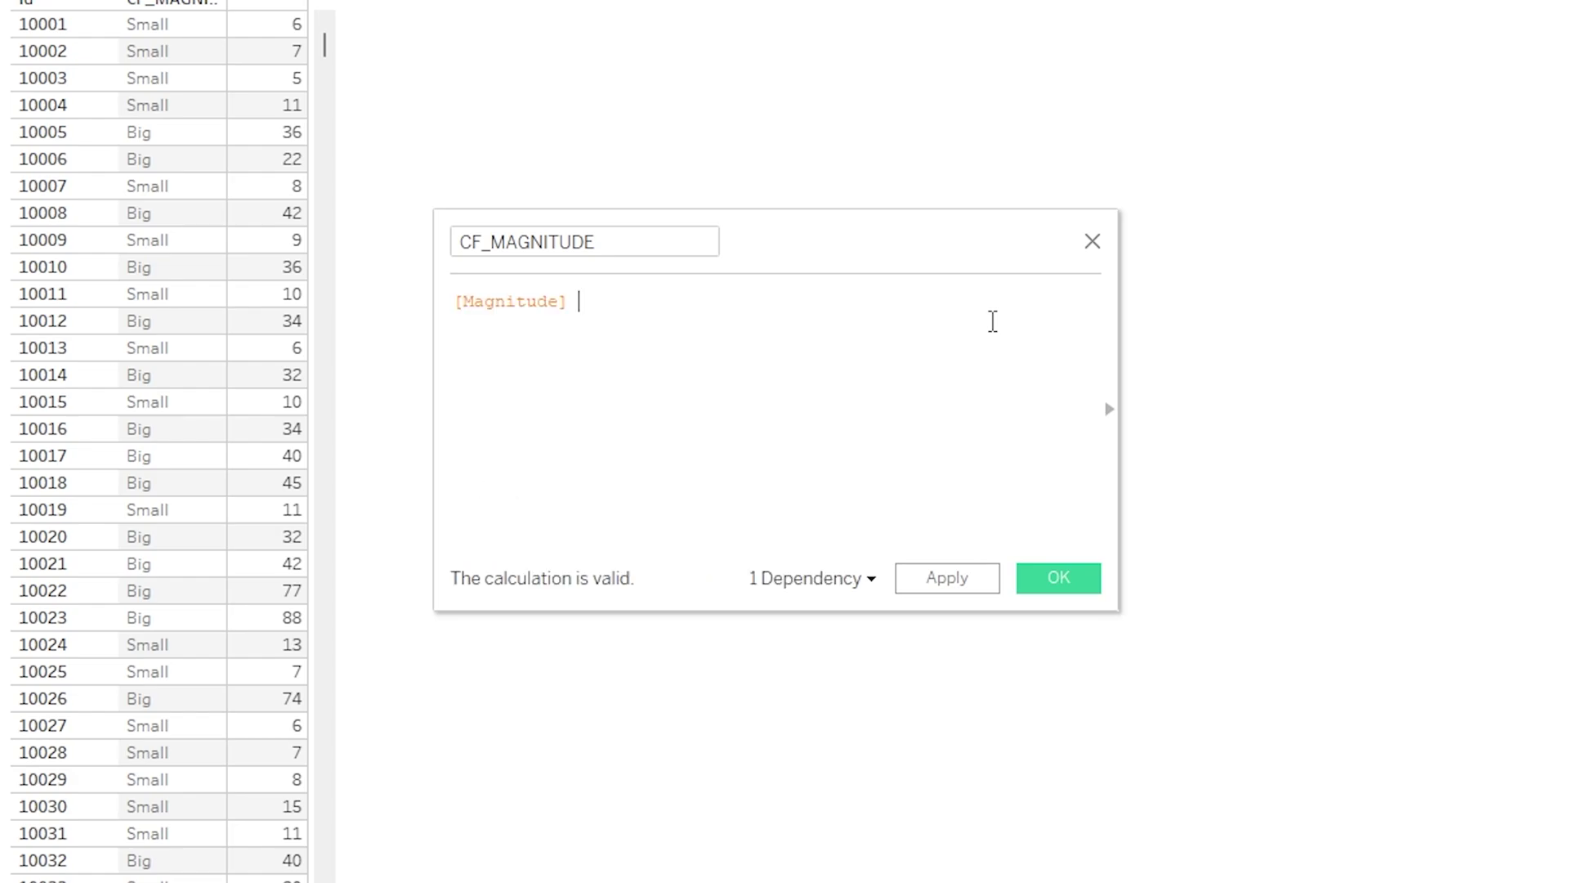
{"action": "type", "text": "^ 2"}
{"action": "left_click", "coordinate": [949, 581]}
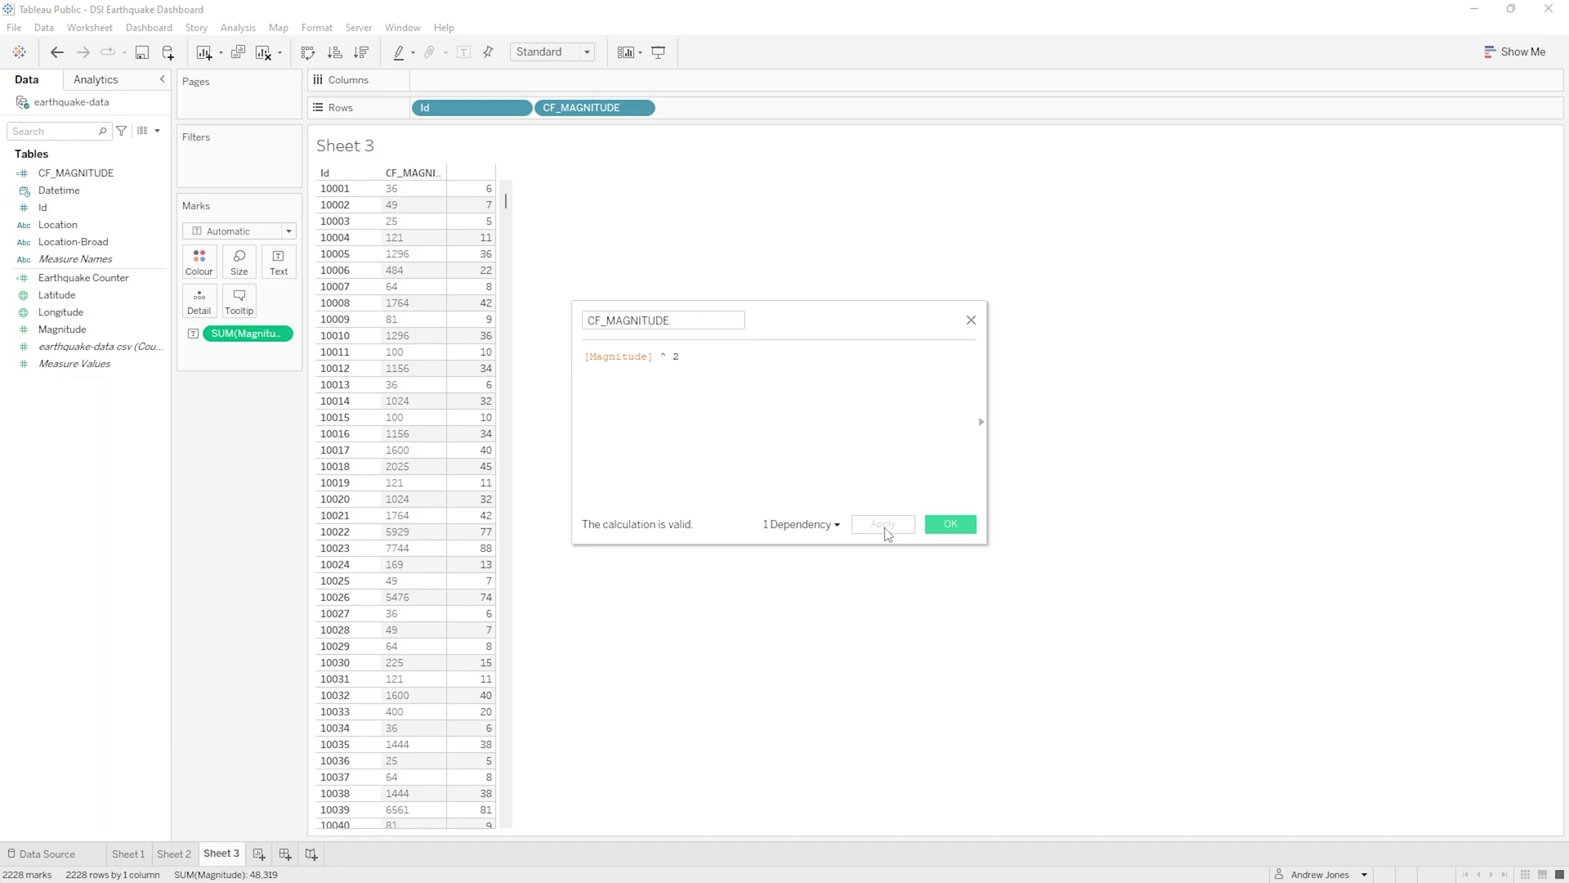
- Close the editor with OK and convert CF_MAGNITUDE to a measure
{"action": "left_click", "coordinate": [958, 528]}
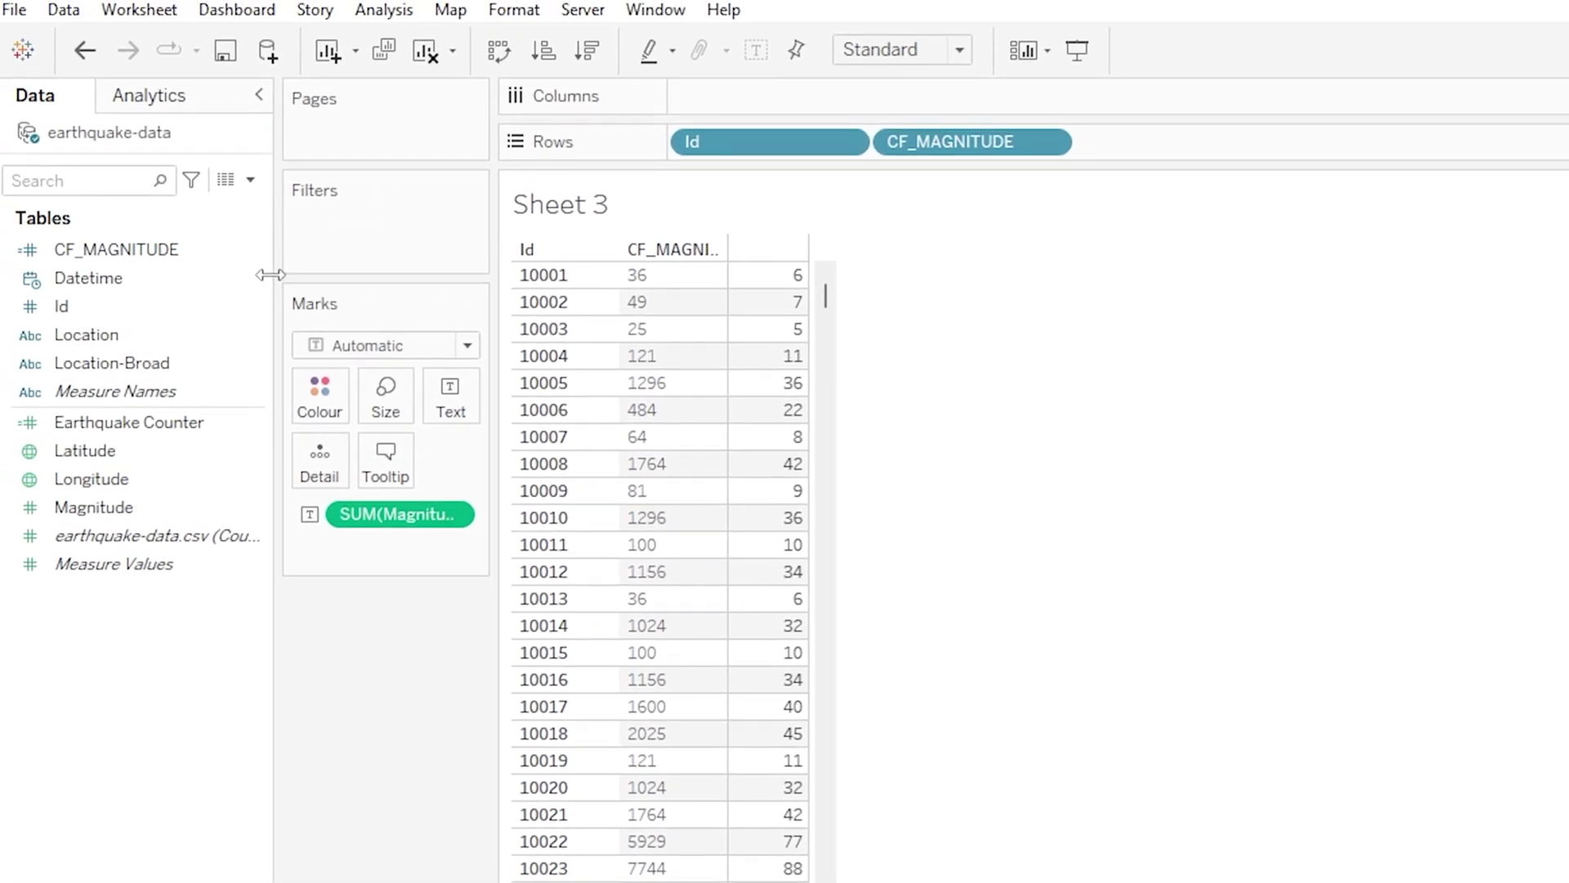
{"action": "left_click", "coordinate": [254, 258]}
{"action": "left_click", "coordinate": [257, 252]}
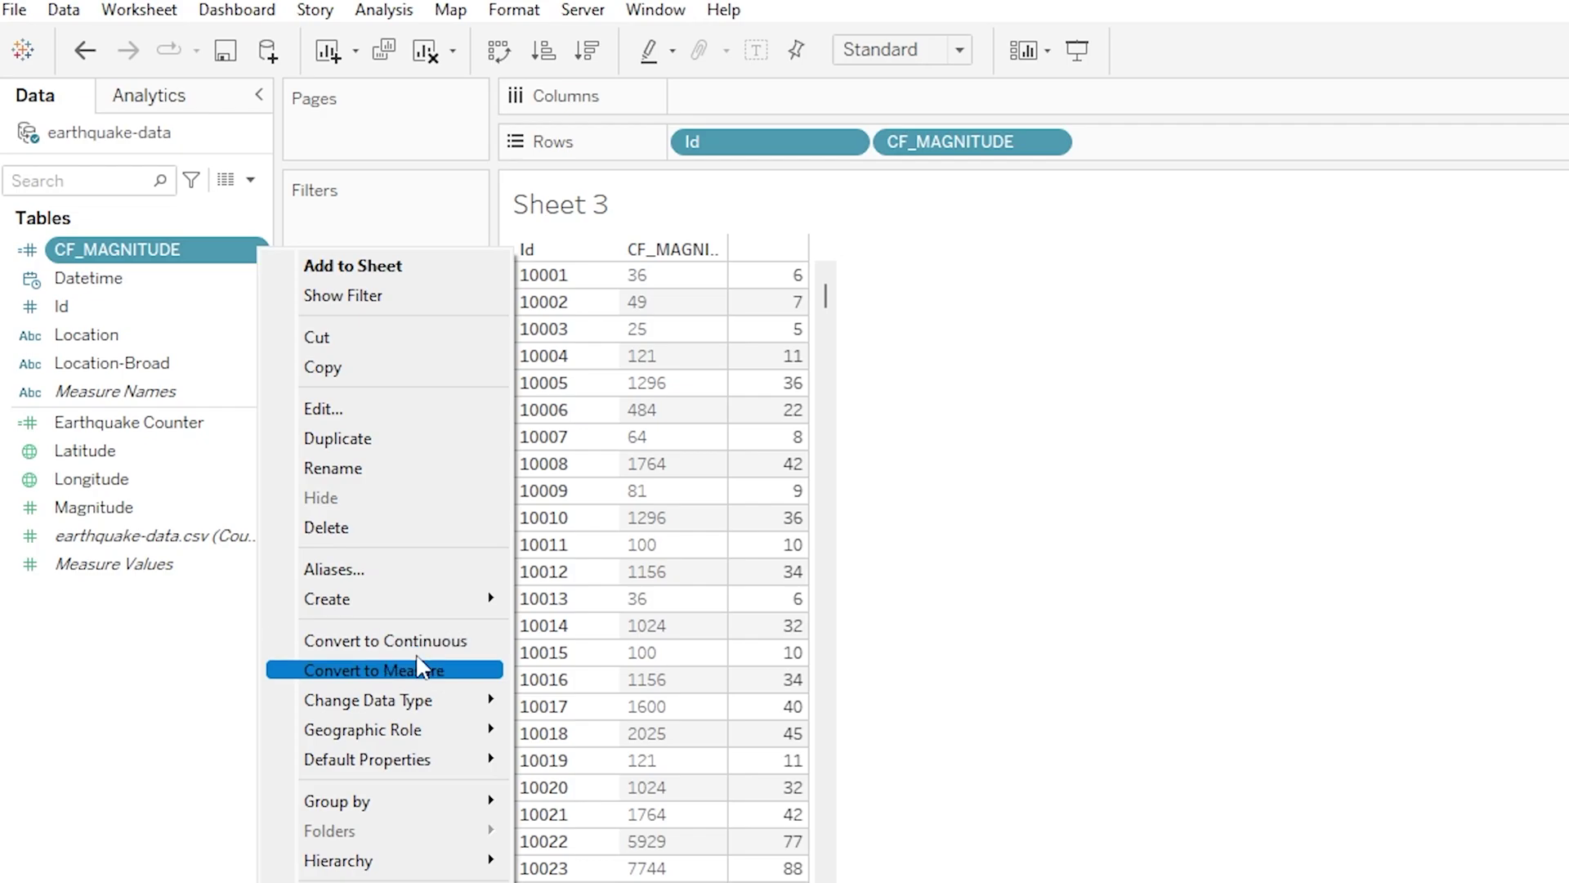
{"action": "left_click", "coordinate": [426, 670]}
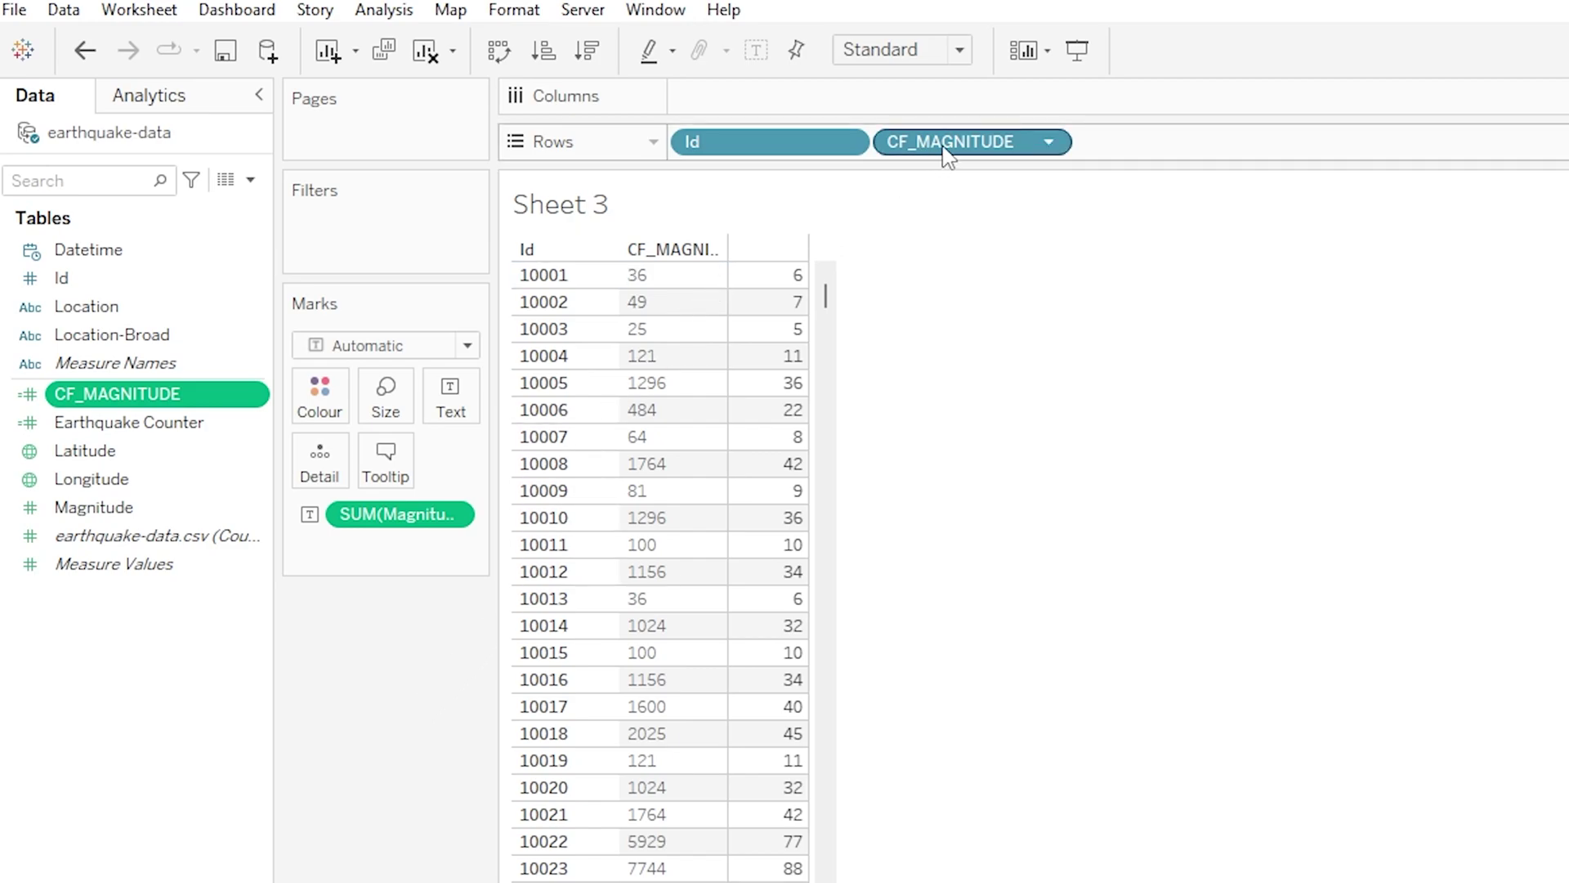
- Take CF_MAGNITUDE off Rows and add it as a summed measure column beside Magnitude
{"action": "left_click_drag", "start_coordinate": [947, 151], "coordinate": [144, 809]}
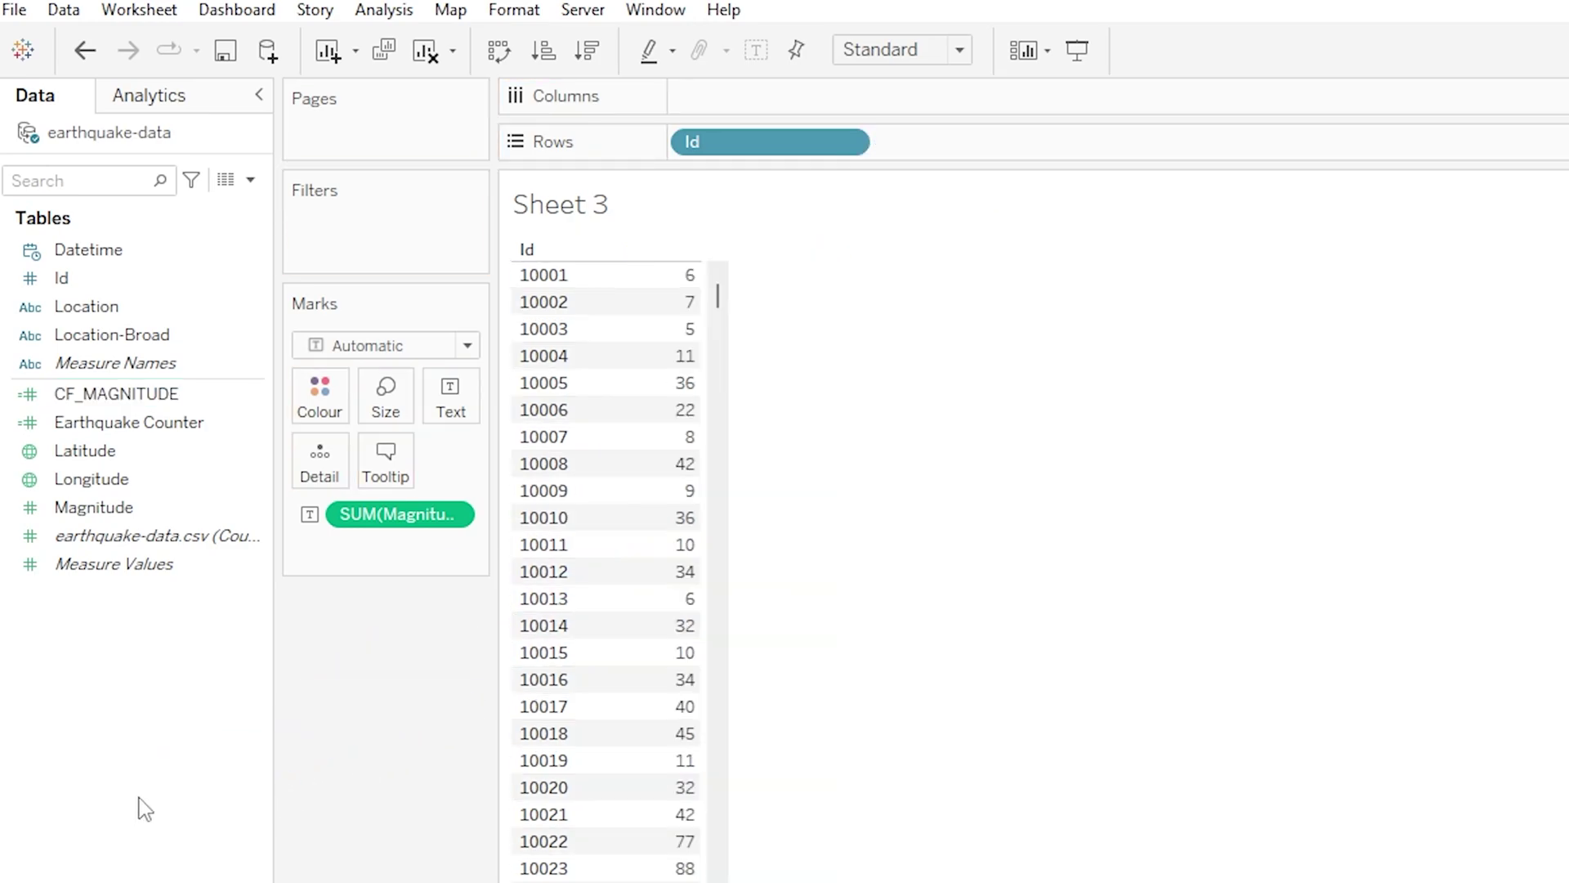
{"action": "left_click_drag", "start_coordinate": [110, 391], "coordinate": [660, 458]}
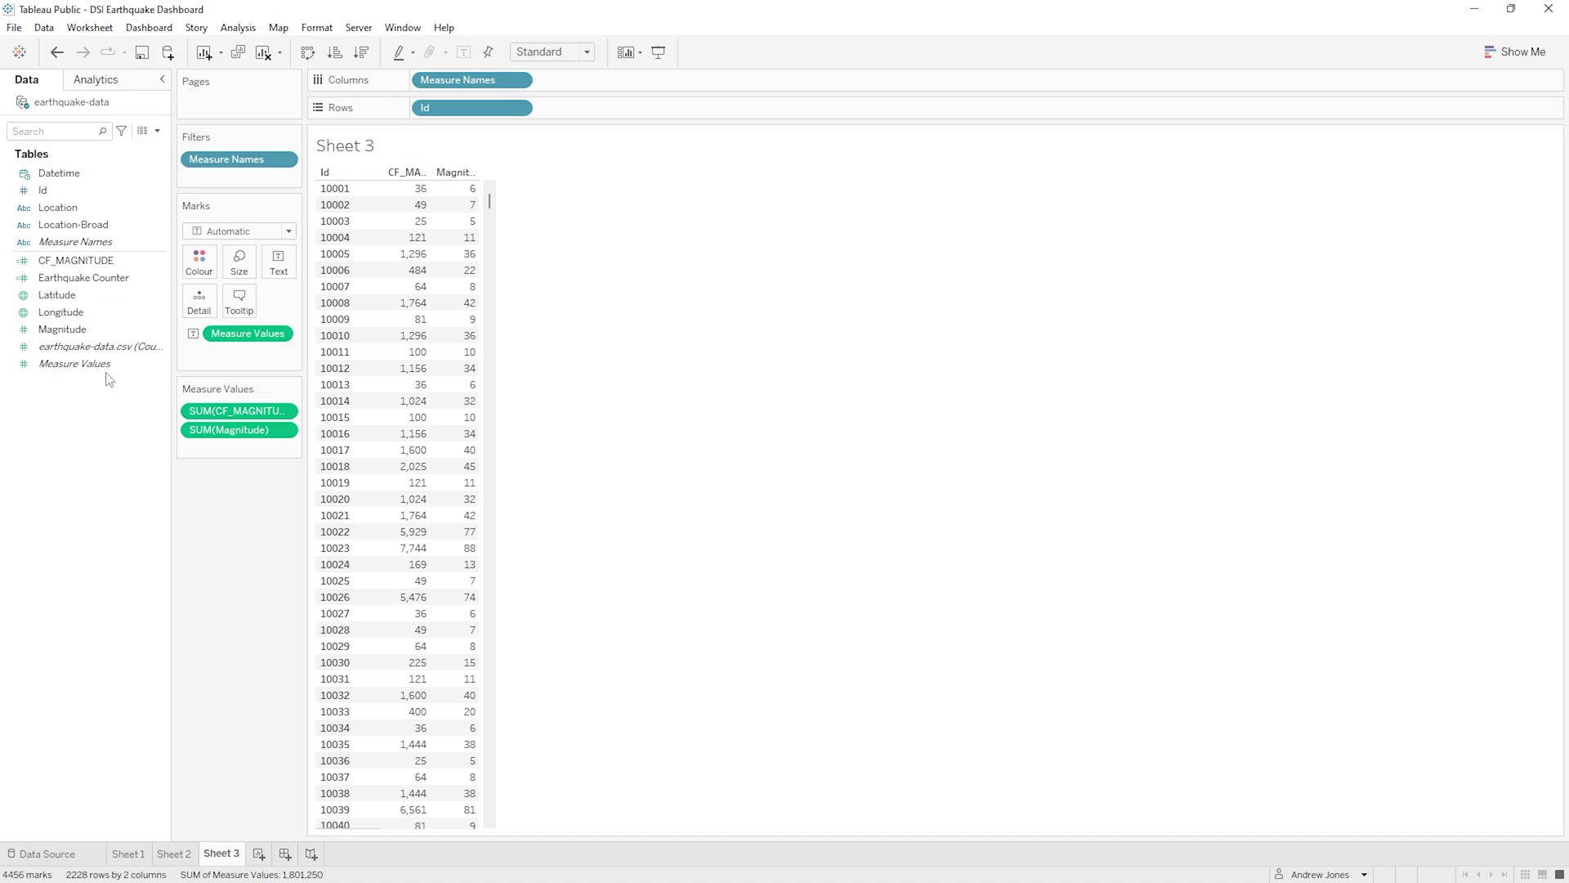
- Reopen the CF_MAGNITUDE calculation ([Magnitude] ^ 2) and display the DATEPART entry in its function reference
{"action": "right_click", "coordinate": [164, 261]}
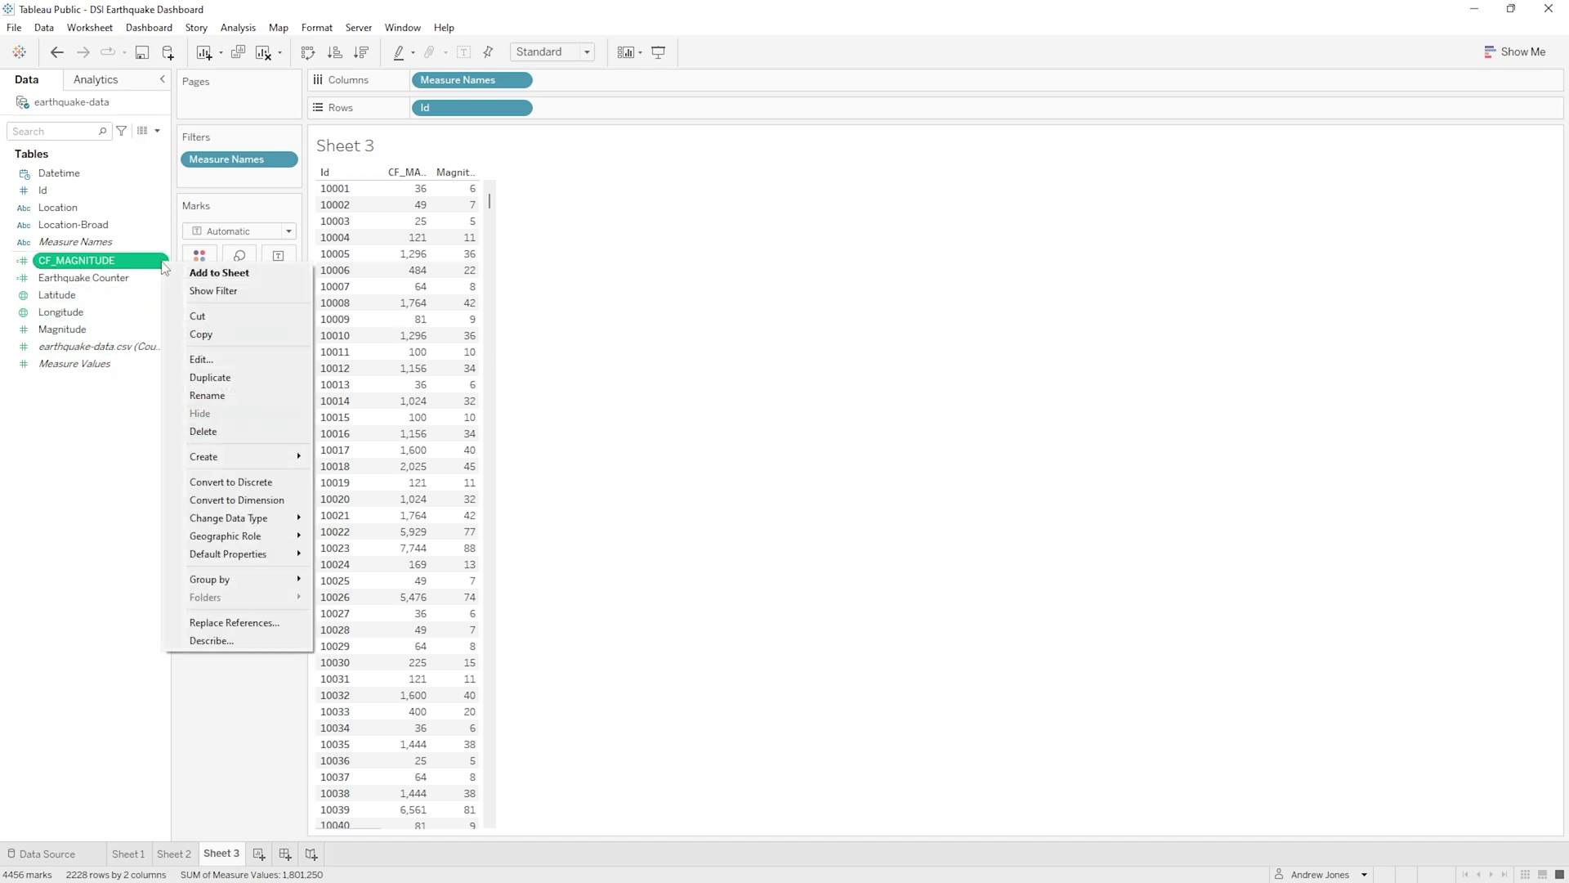
{"action": "left_click", "coordinate": [214, 357]}
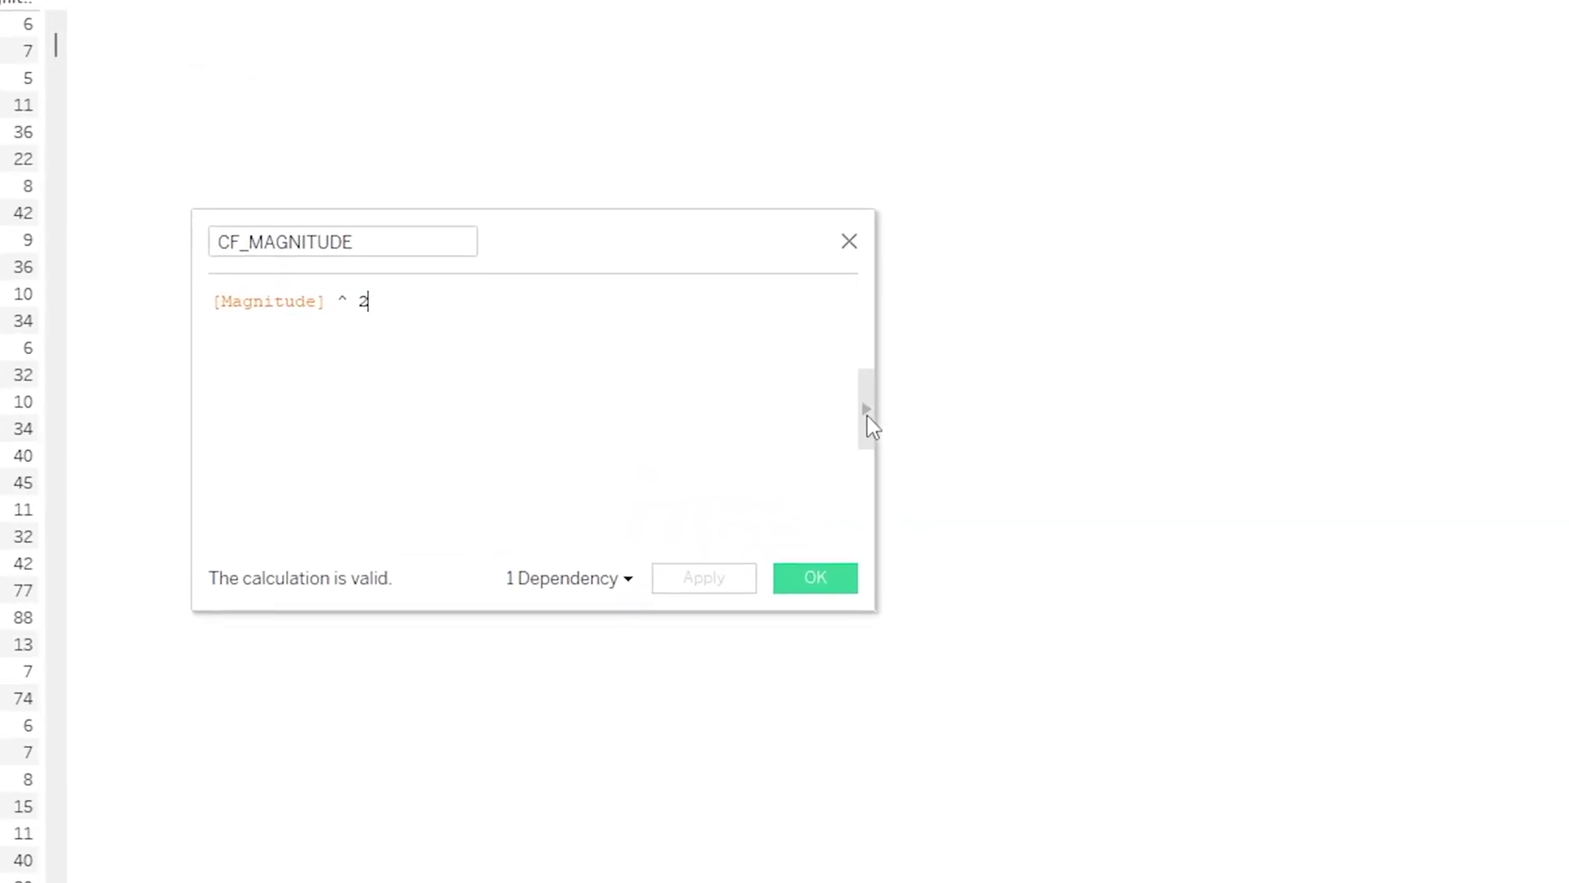
{"action": "left_click", "coordinate": [868, 412]}
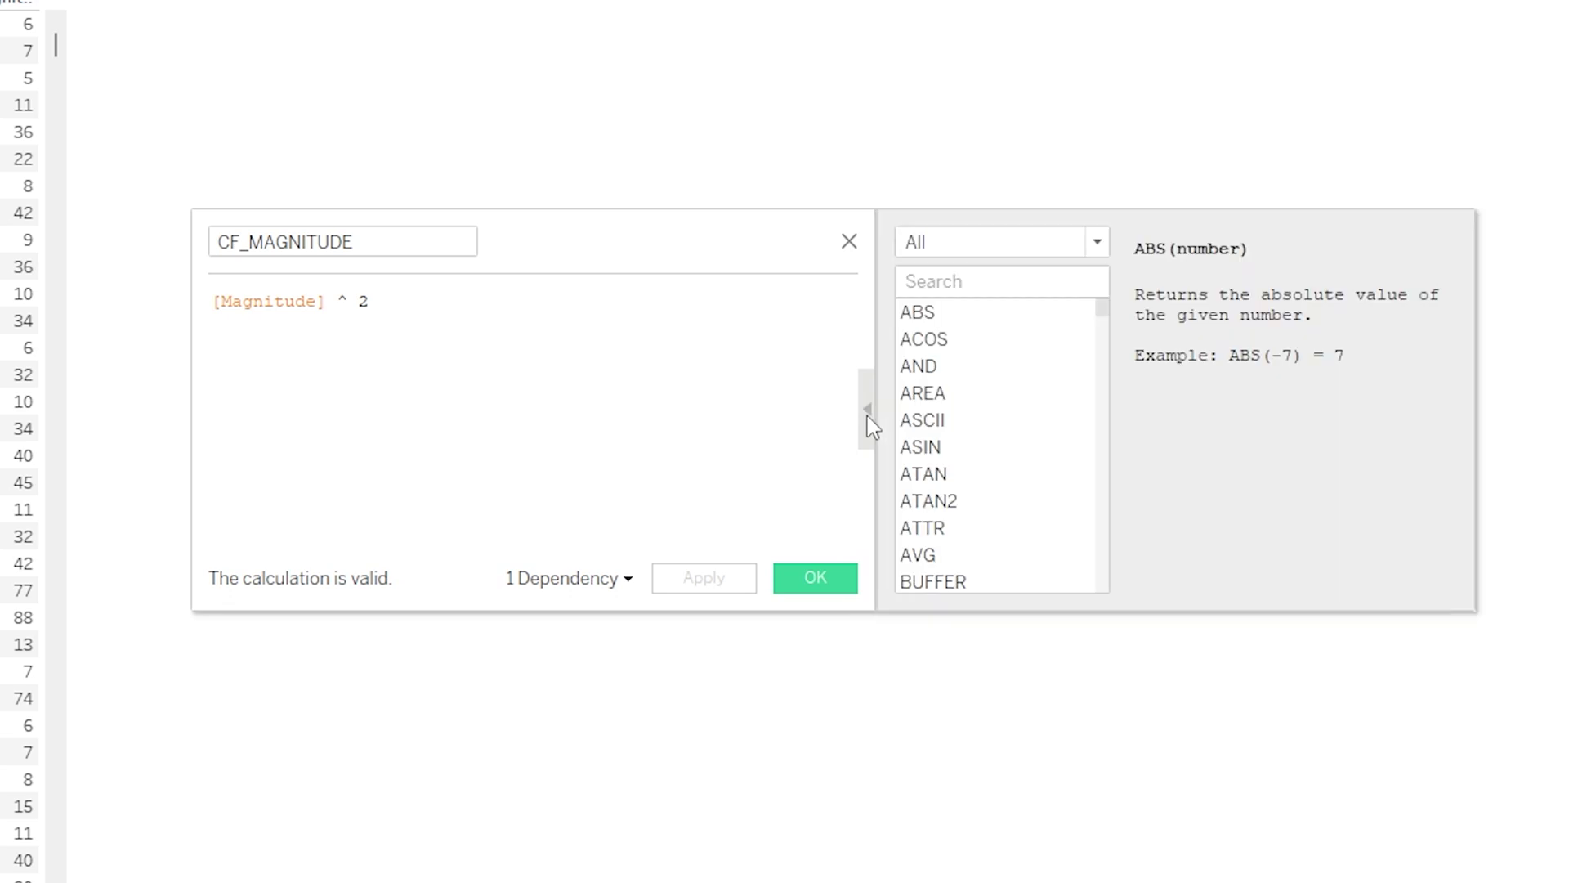
{"action": "scroll", "coordinate": [999, 441], "scroll_direction": "down", "scroll_amount": 7}
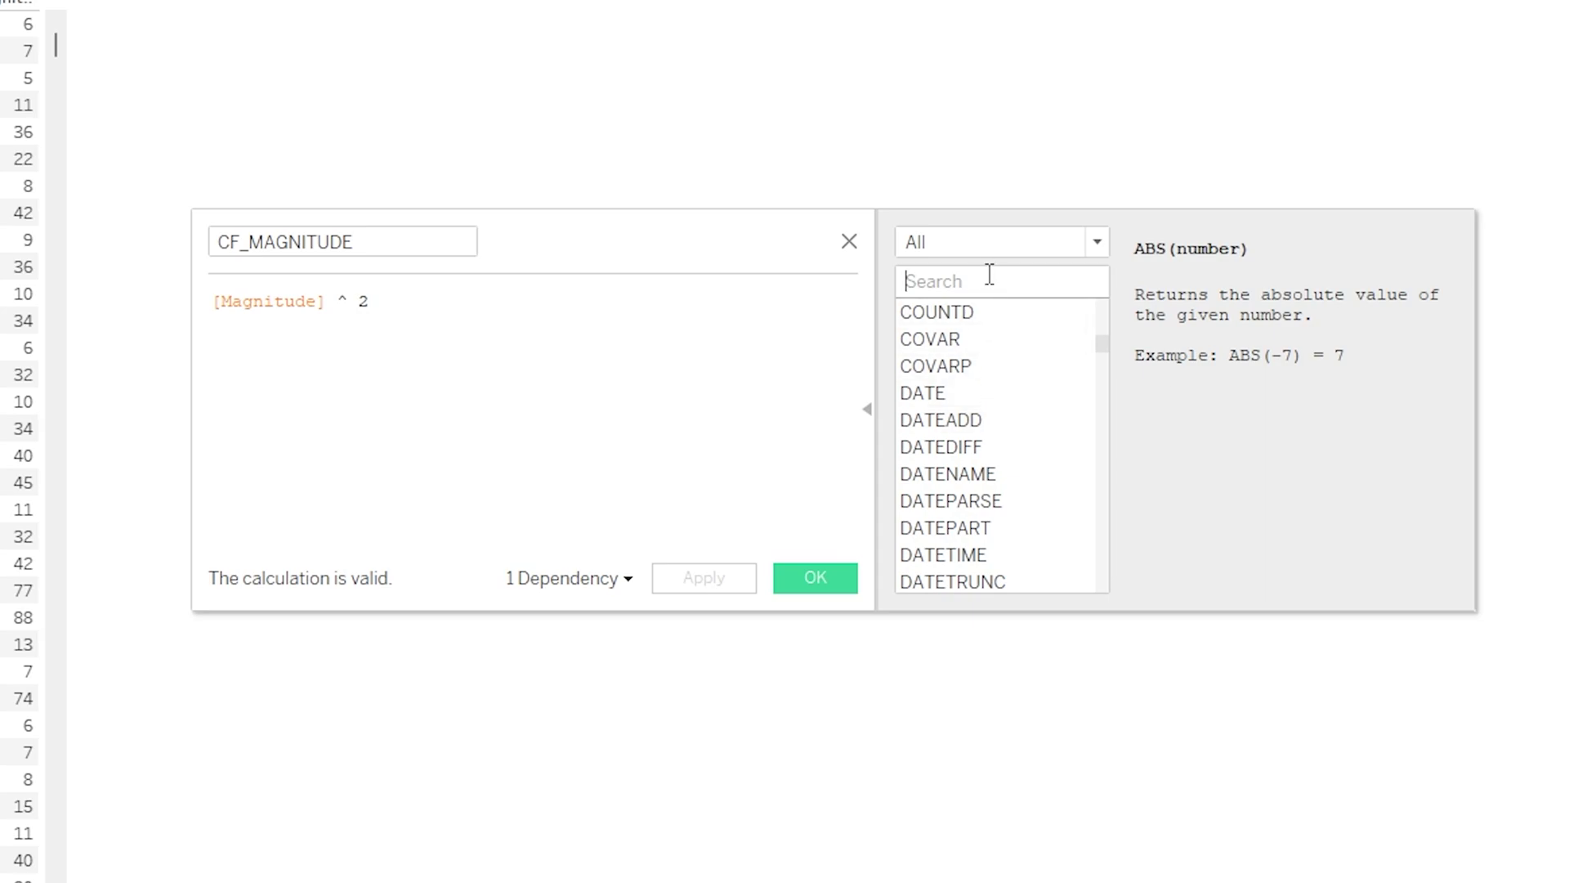
{"action": "left_click", "coordinate": [1044, 245]}
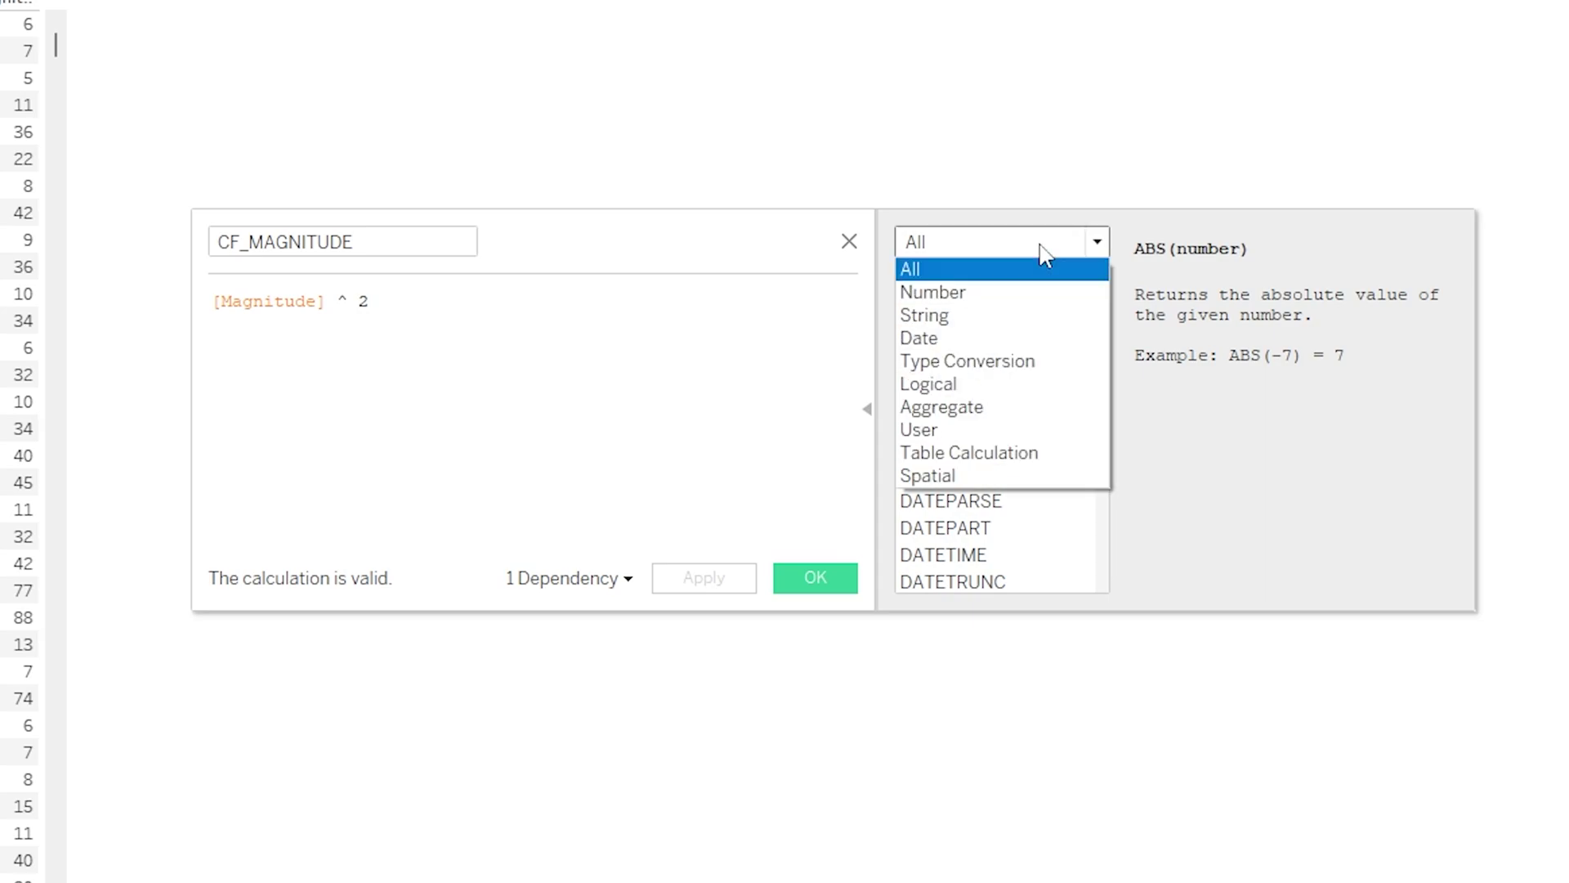
{"action": "left_click", "coordinate": [1024, 529]}
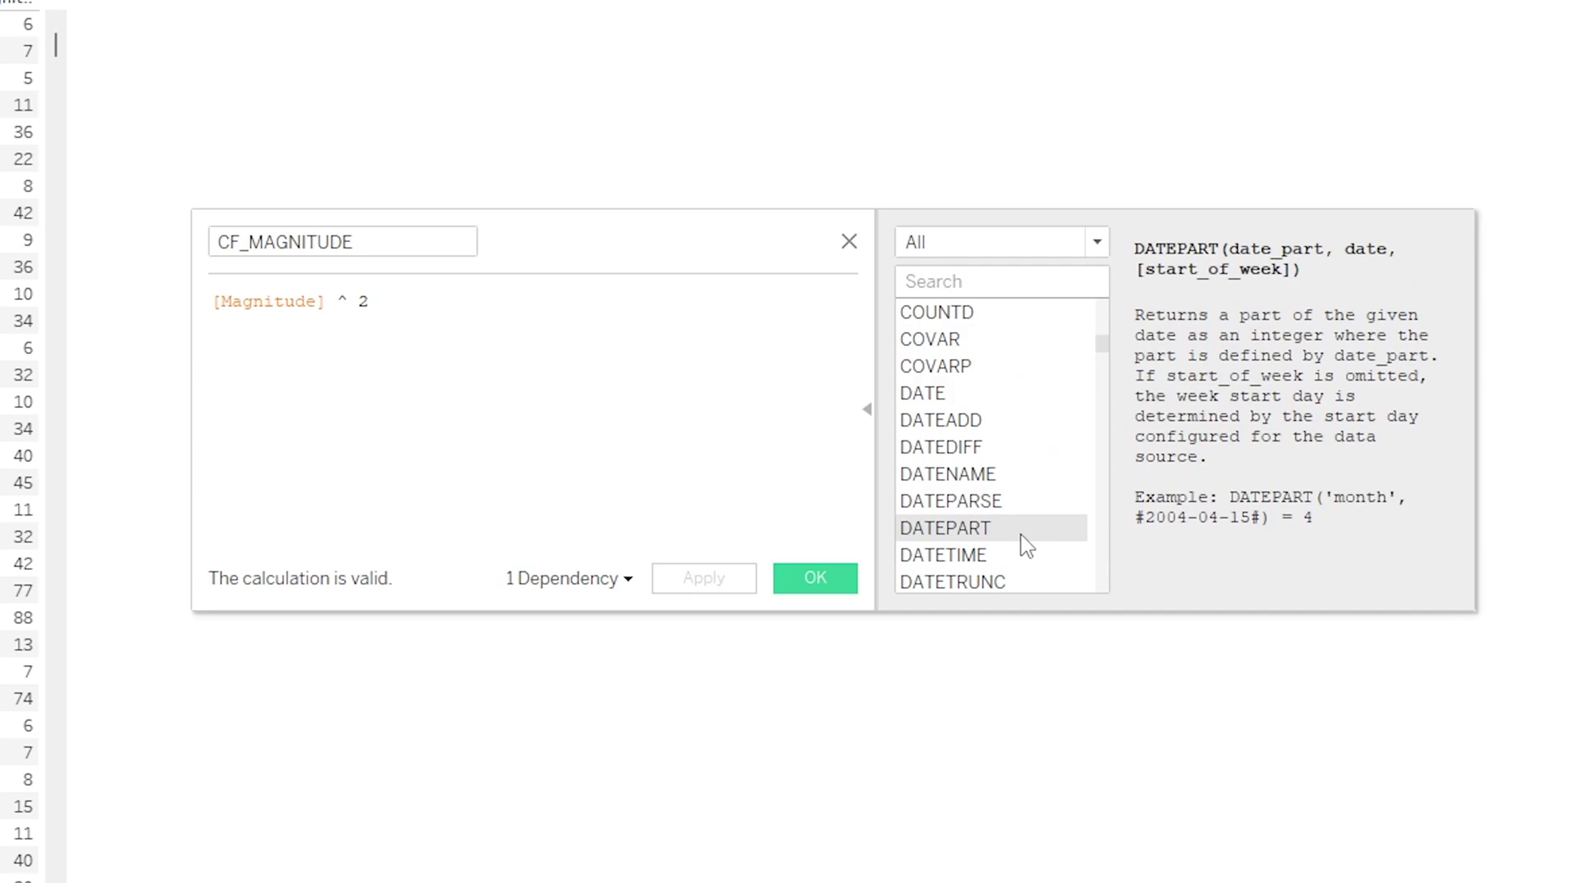